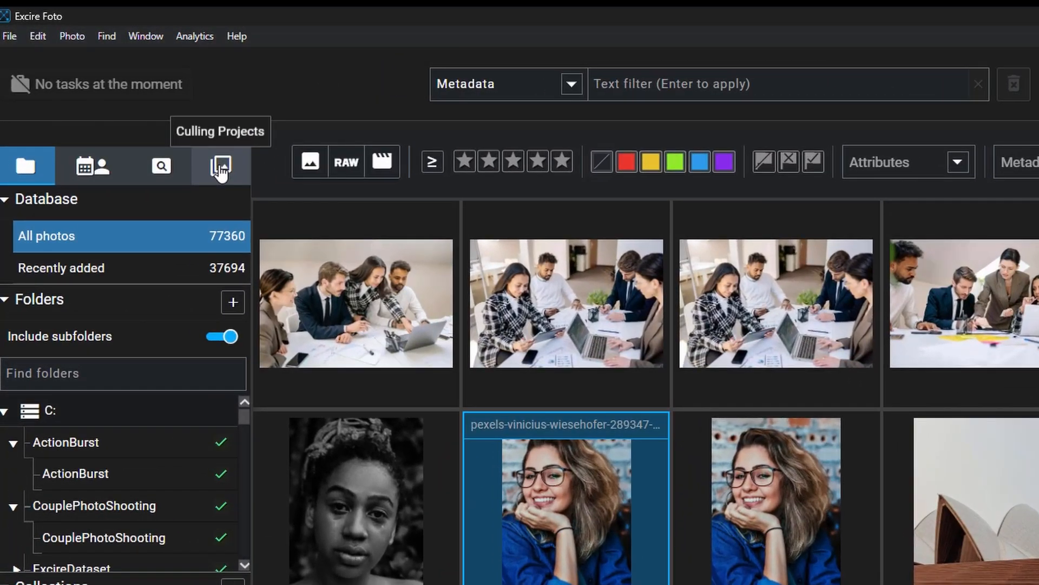
Step: Begin a new culling project and choose the WeddingDS-1000 folder as its photo source
click(220, 167)
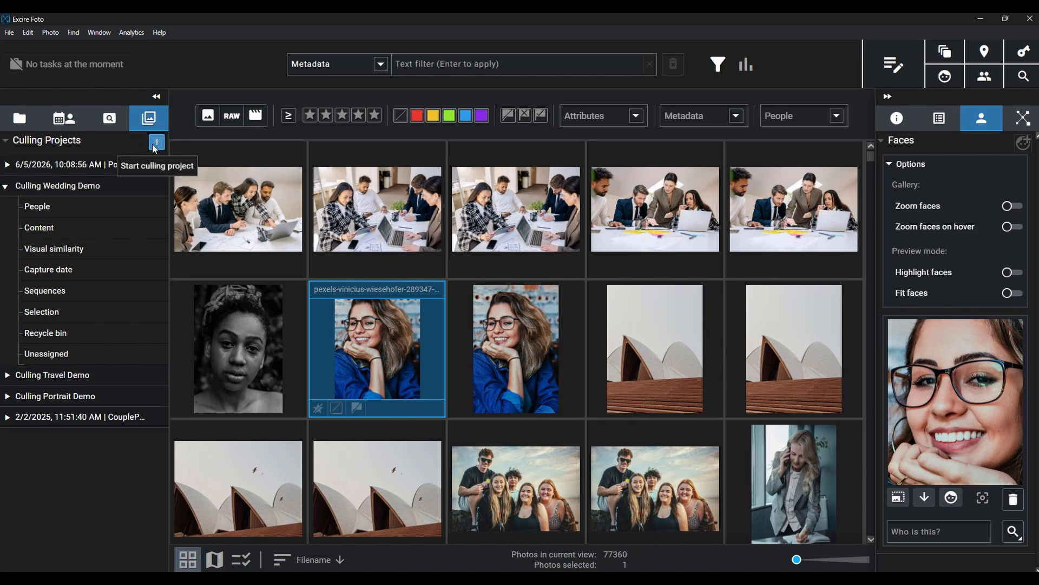
click(156, 144)
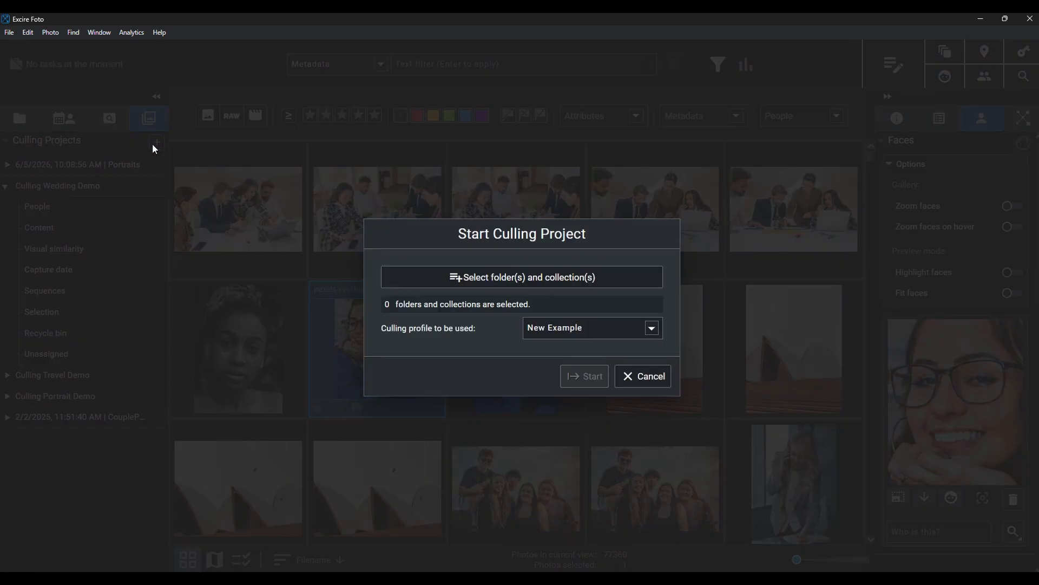
click(440, 276)
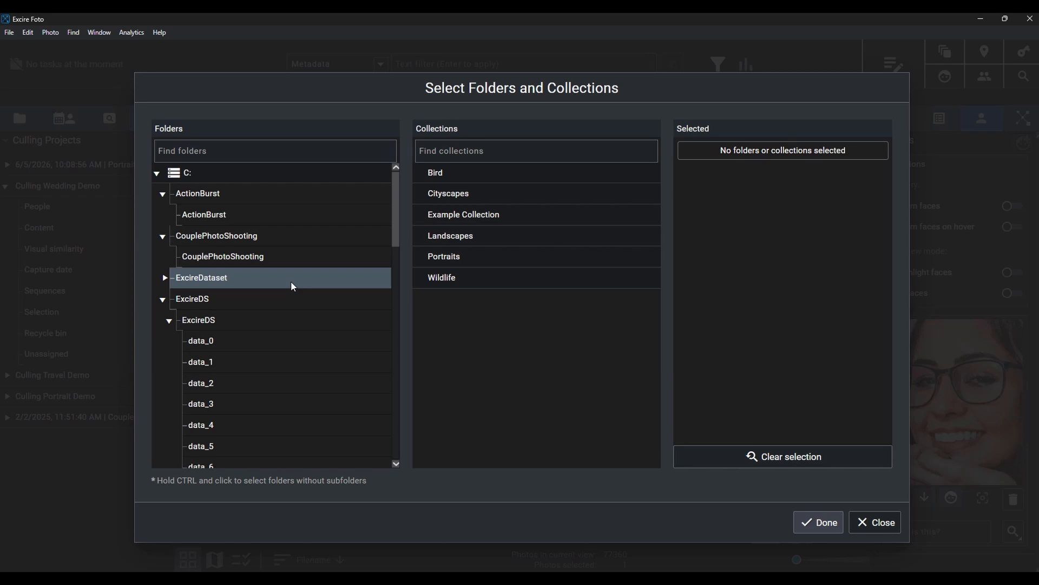
scroll(291, 281, down, 3)
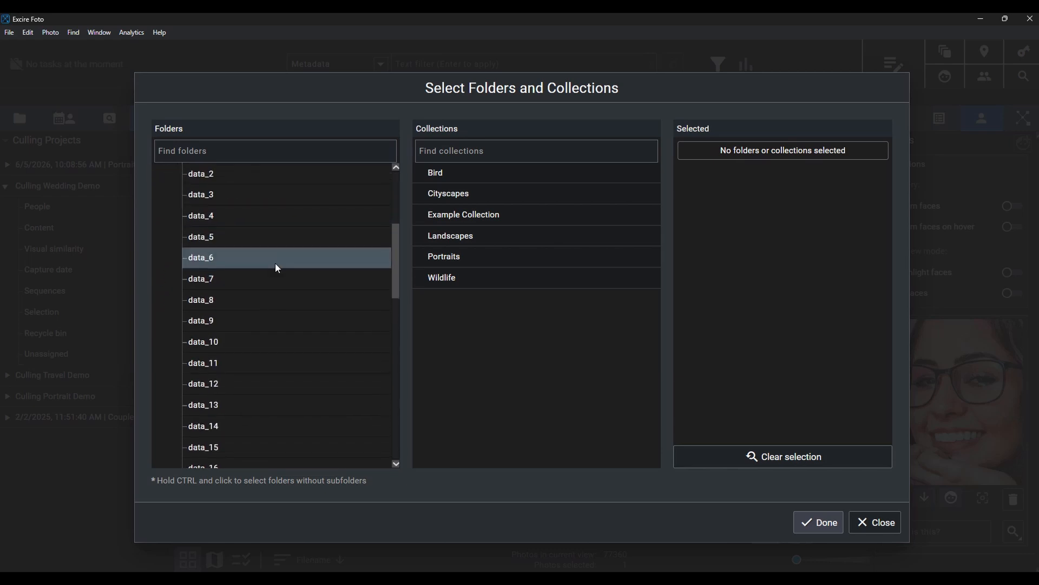
scroll(275, 262, up, 2)
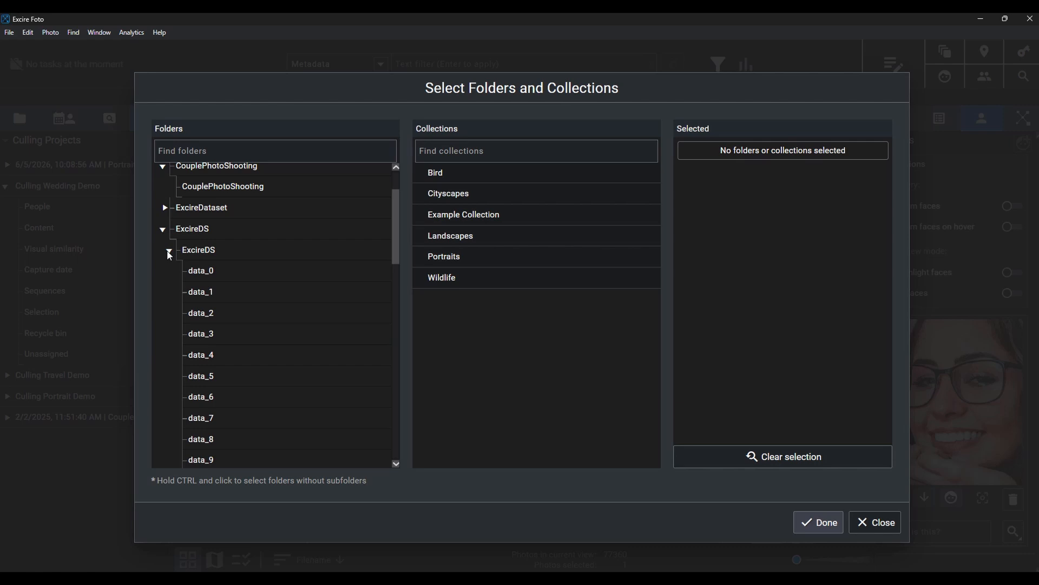
click(170, 251)
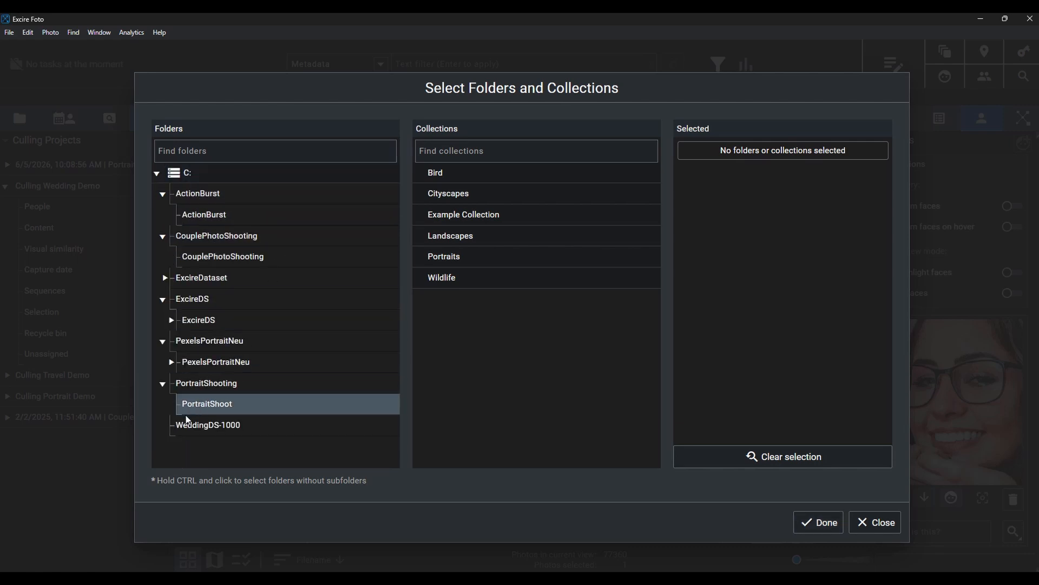
click(187, 427)
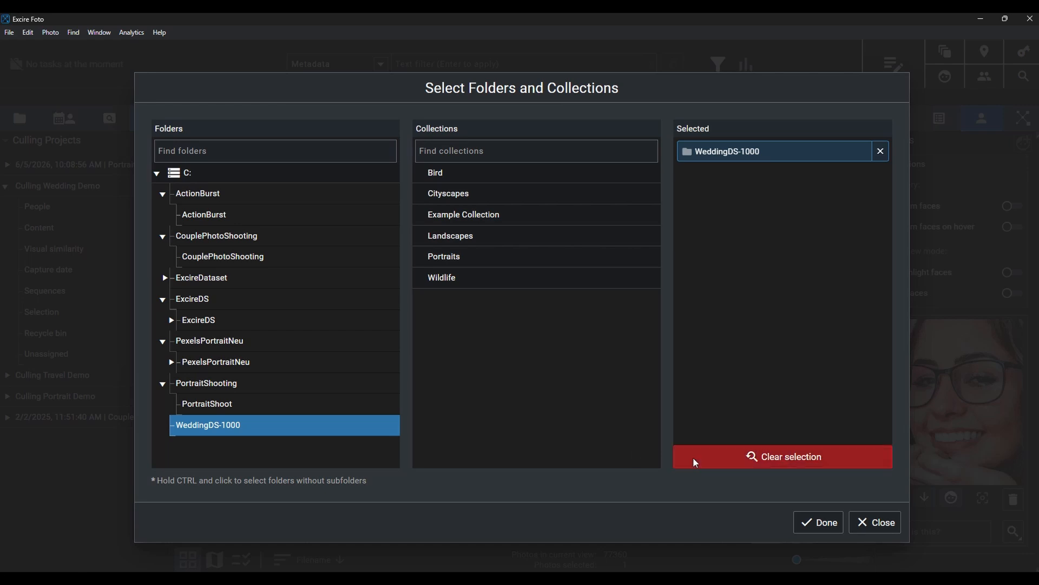
click(819, 528)
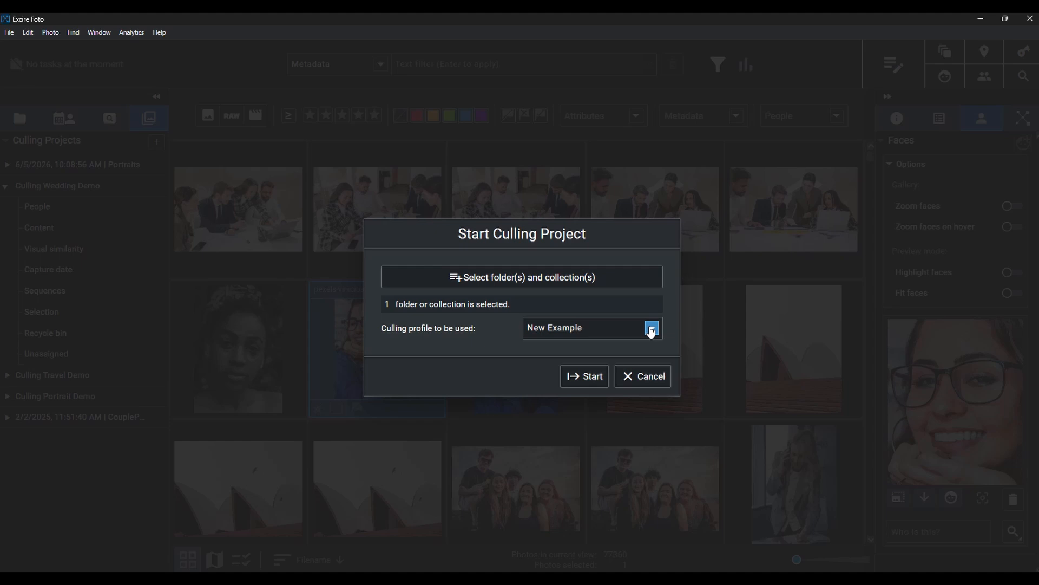
Step: Open the culling profile management from the project setup and add a user profile named "Example Profile"
click(652, 333)
scroll(615, 397, up, 3)
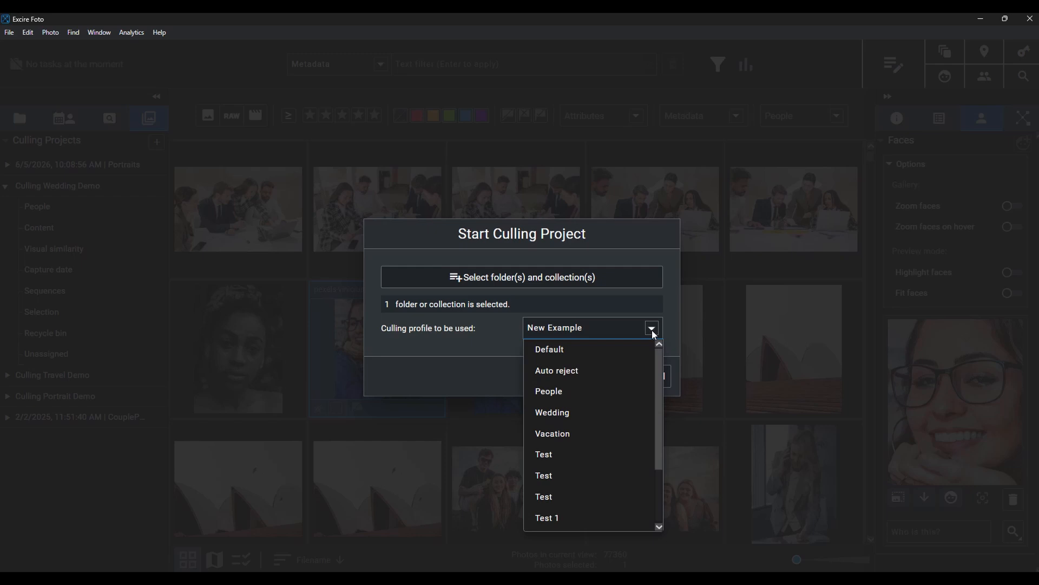
scroll(607, 433, down, 2)
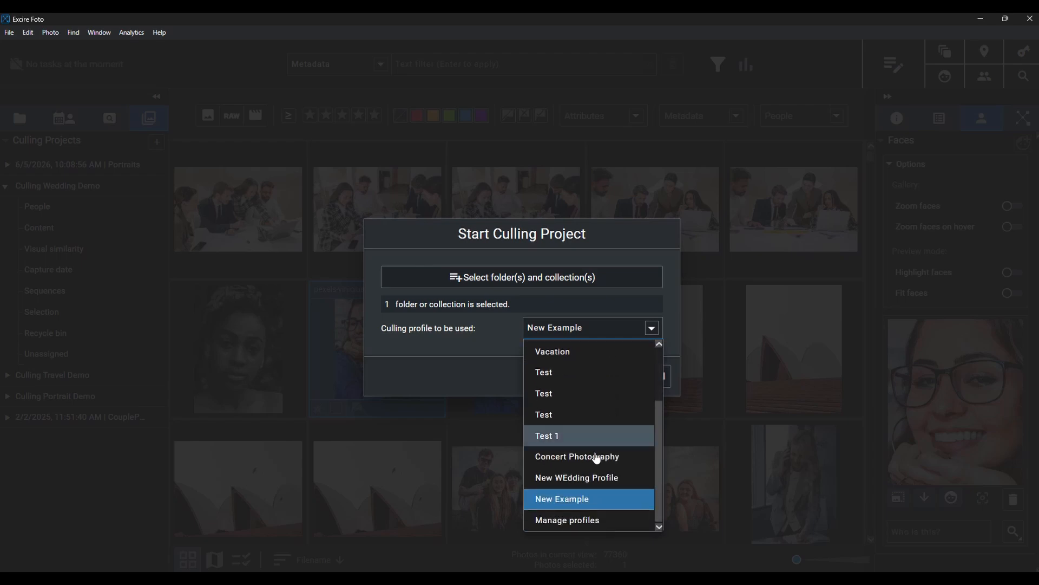
click(555, 521)
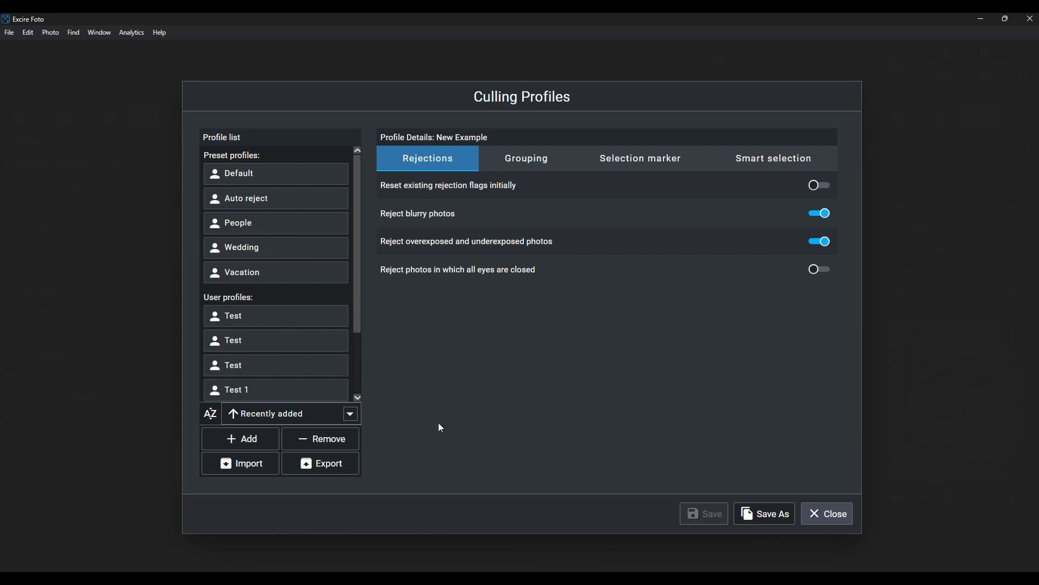
click(223, 442)
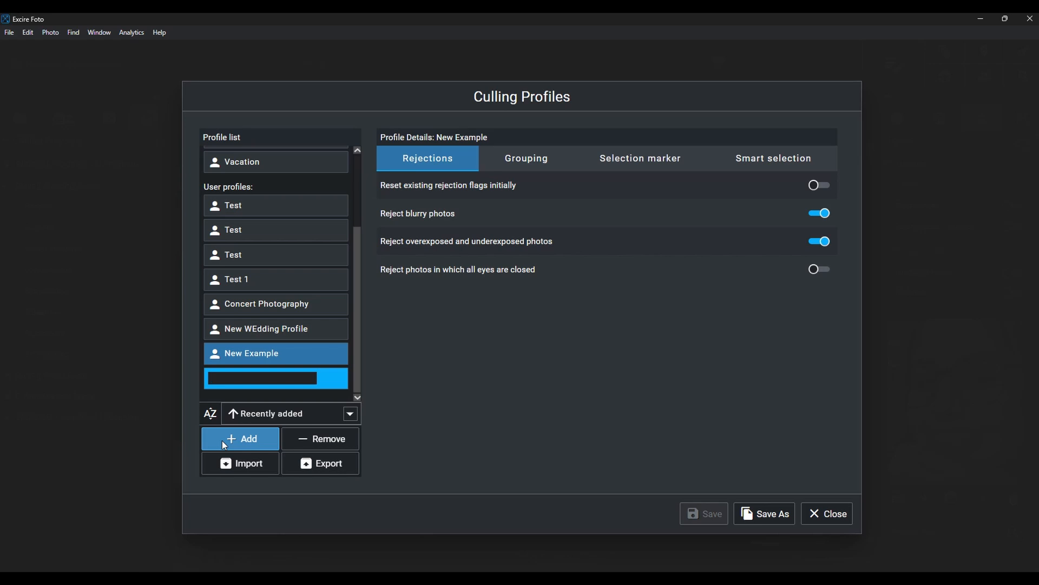
text(Example Profile)
key(Return)
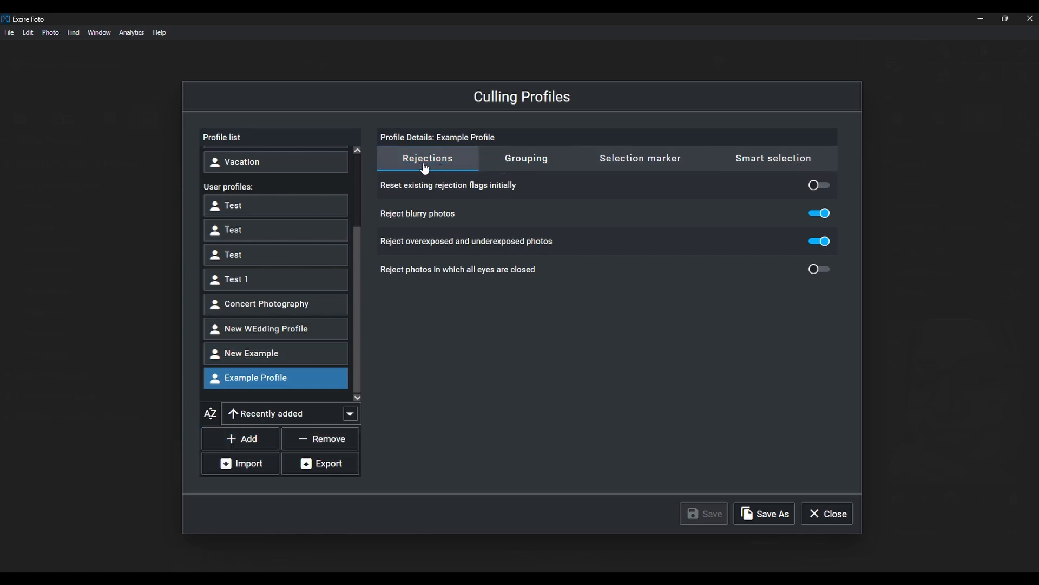
Step: Review the Grouping settings of Example Profile, then close the profile manager and cancel the new project setup
click(524, 168)
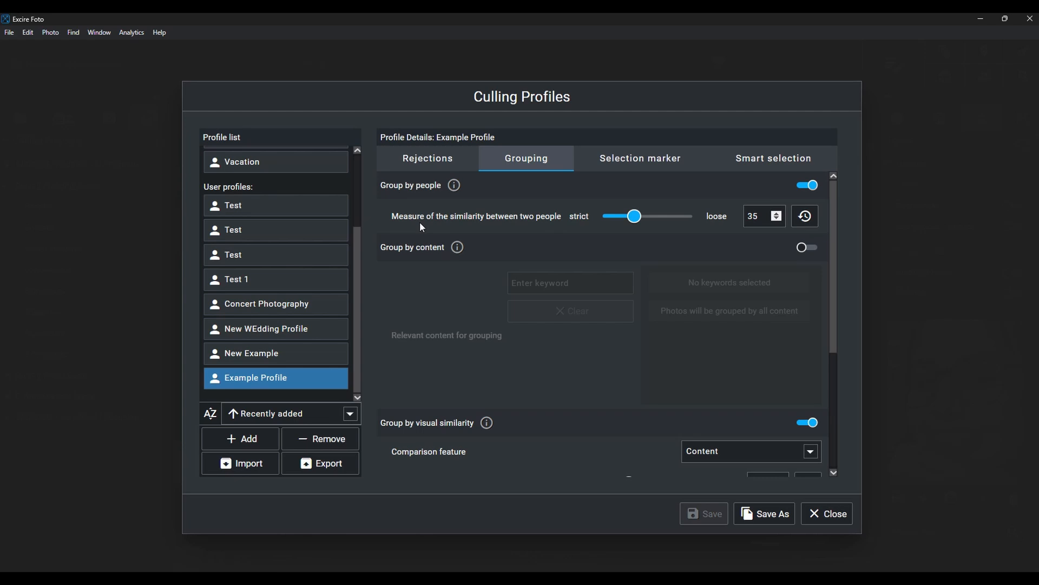
scroll(442, 382, down, 4)
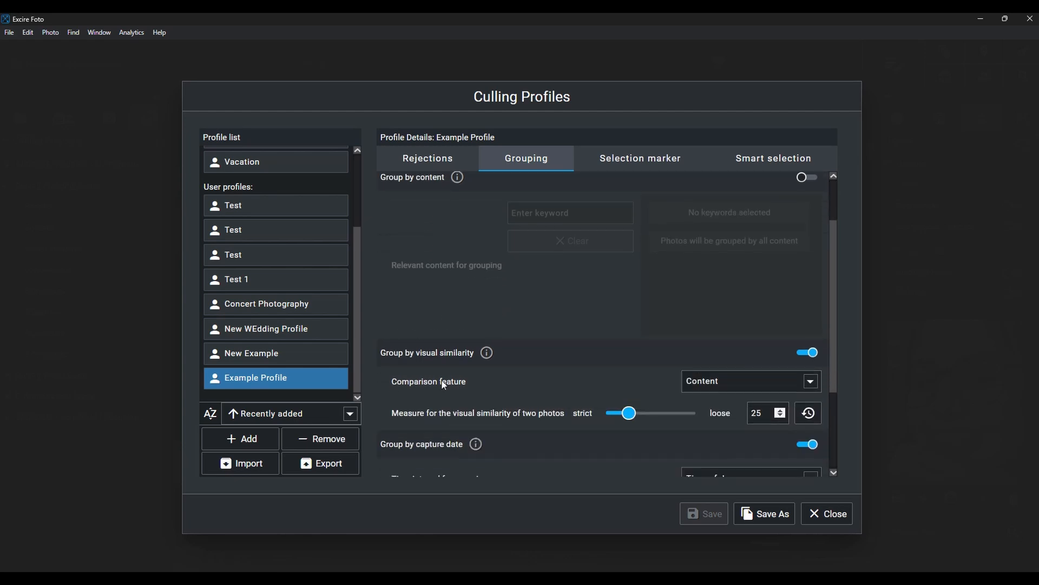
scroll(442, 385, up, 4)
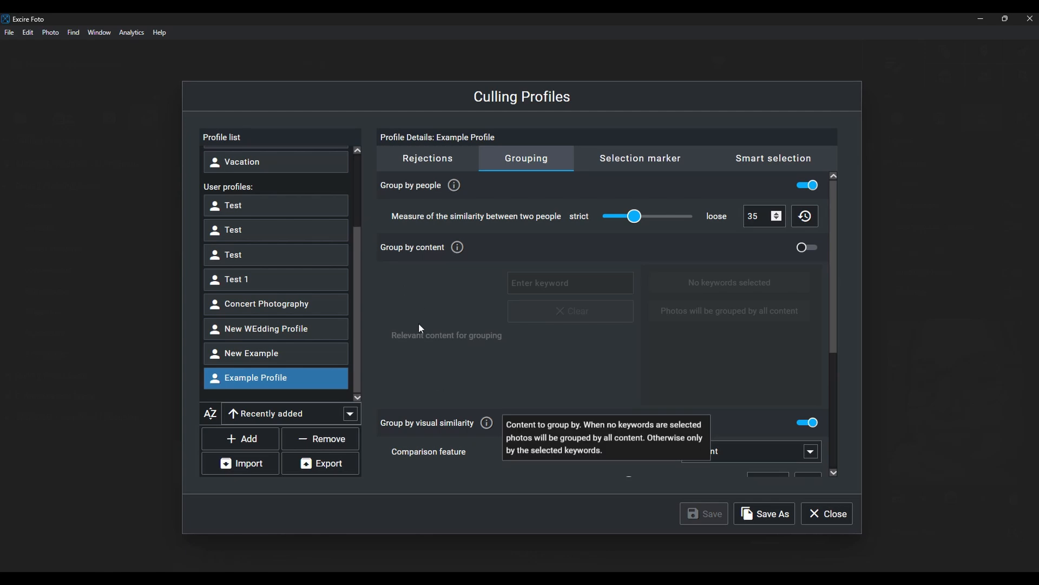
scroll(418, 323, down, 3)
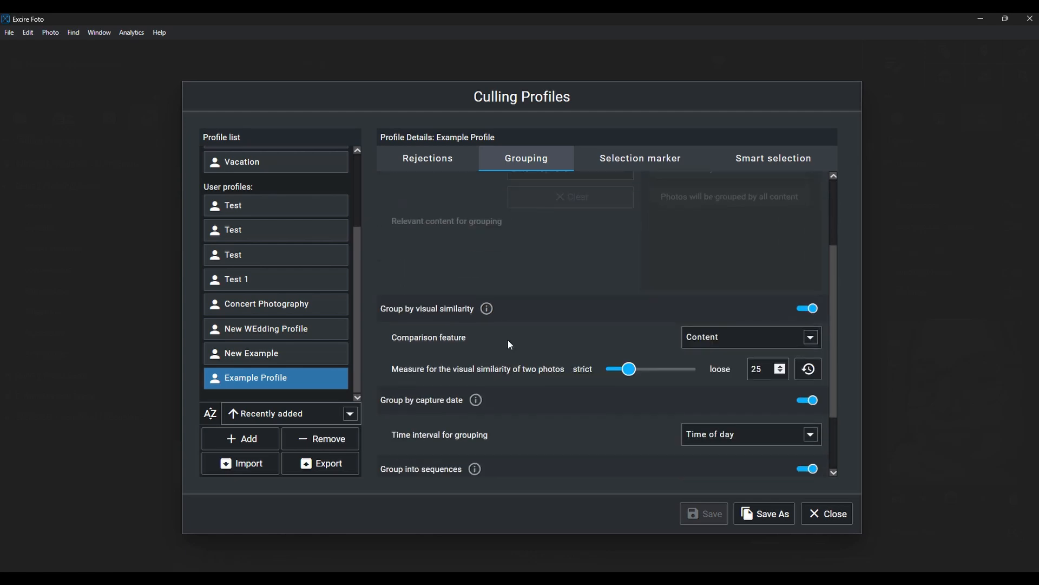
click(818, 515)
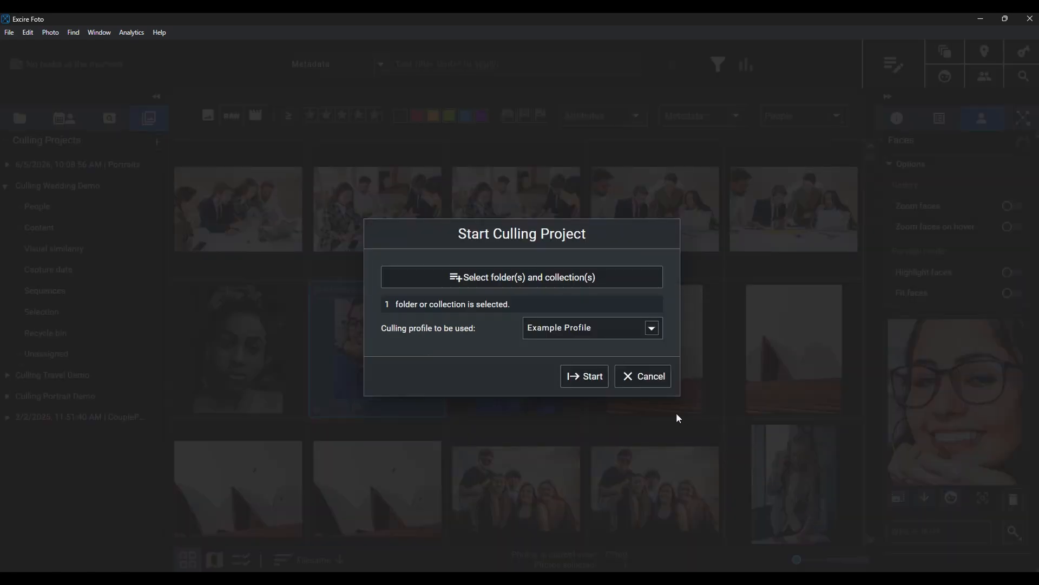
click(644, 377)
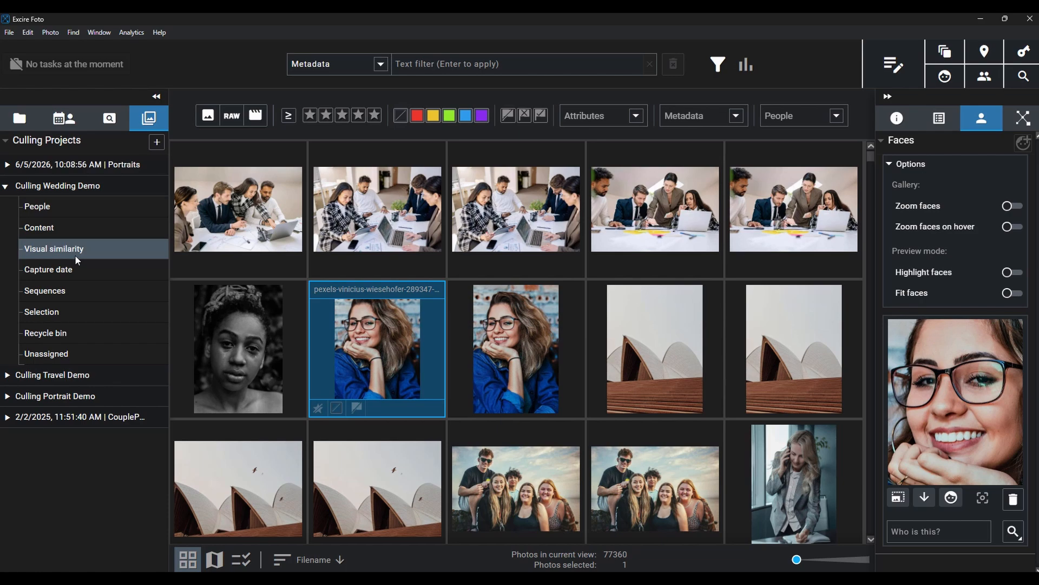
Step: Open the Culling Wedding Demo project, check its settings summary and browse through its photos
click(55, 188)
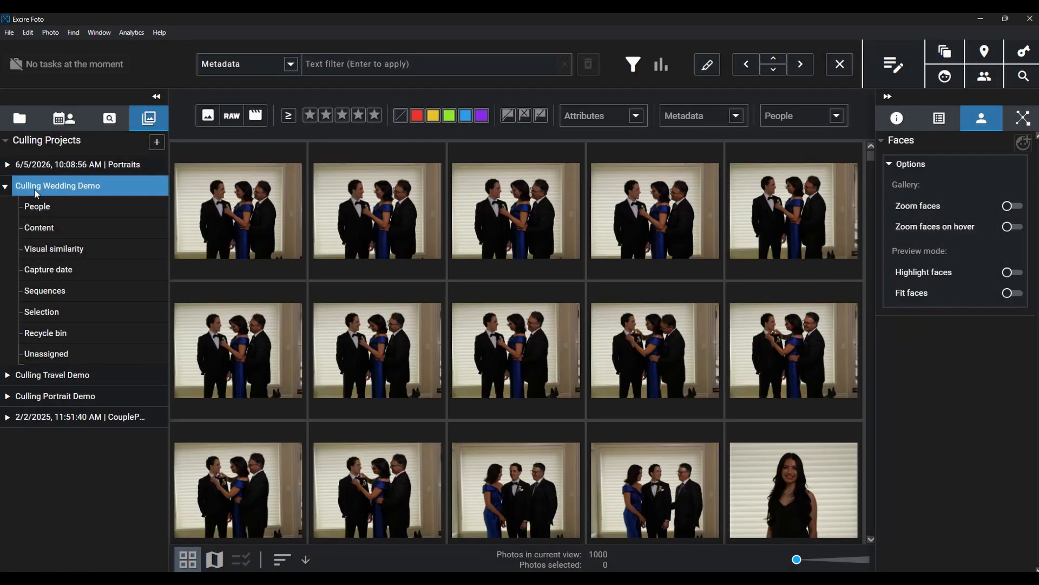
mouse_move(108, 187)
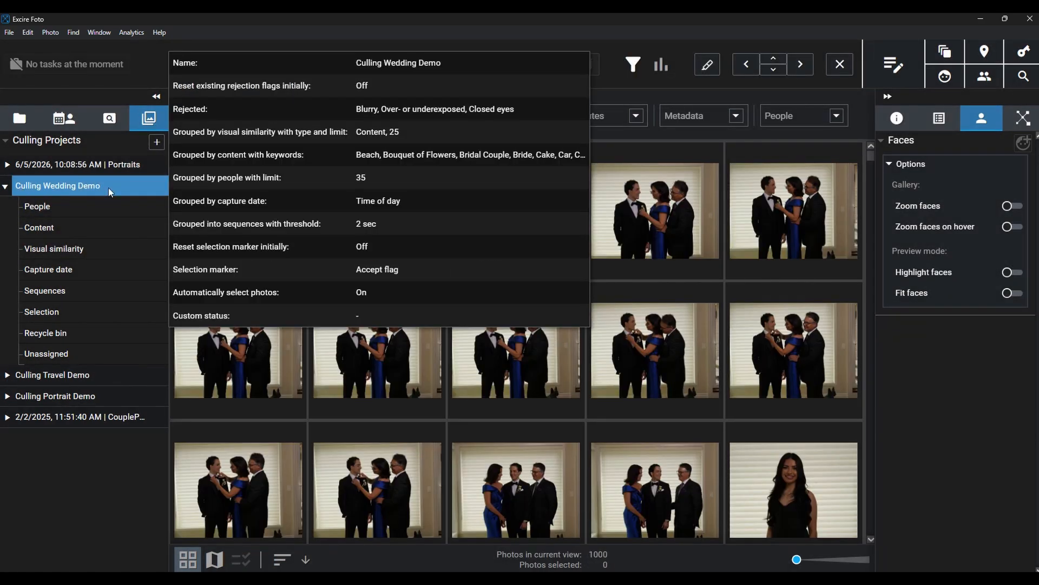
scroll(859, 151, down, 3)
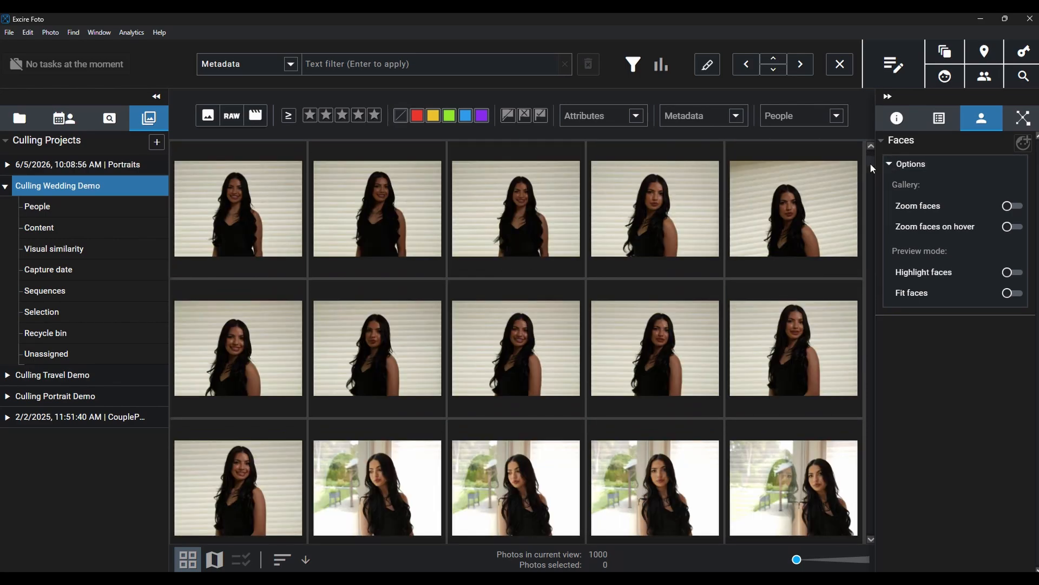
drag(871, 164, 874, 208)
drag(869, 280, 873, 303)
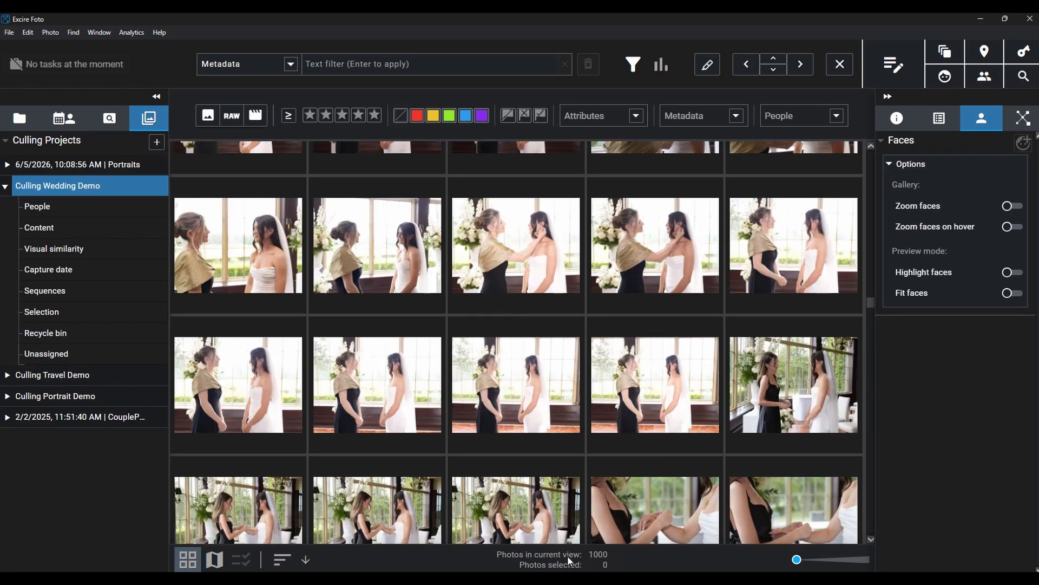
scroll(453, 311, up, 10)
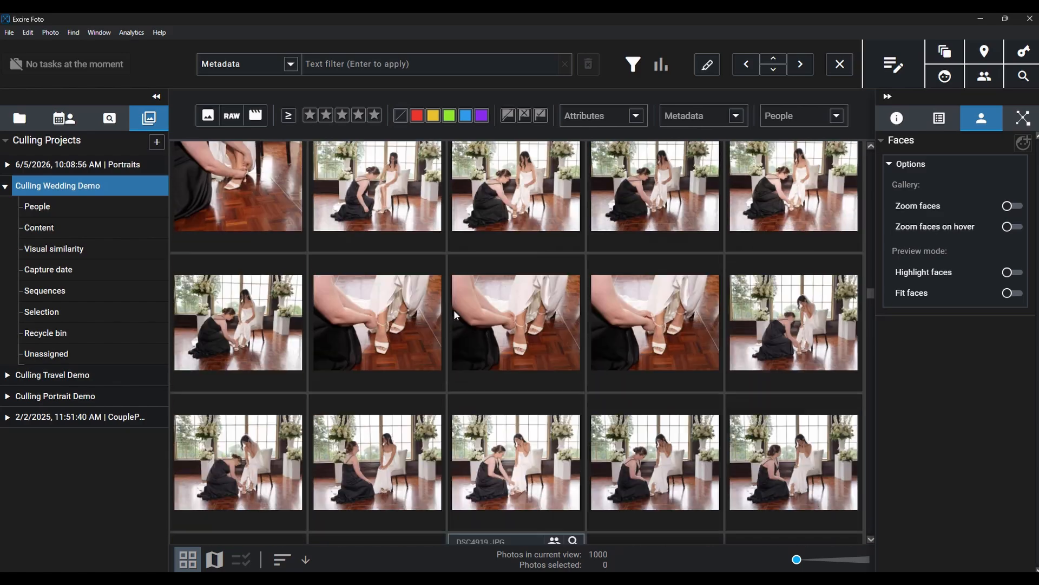
scroll(454, 309, up, 8)
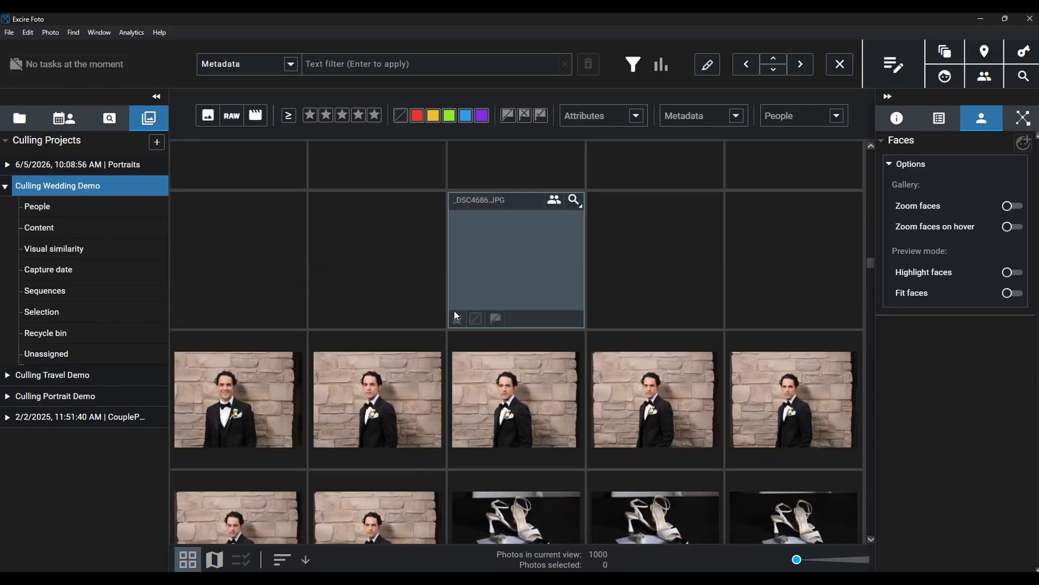
scroll(454, 310, up, 5)
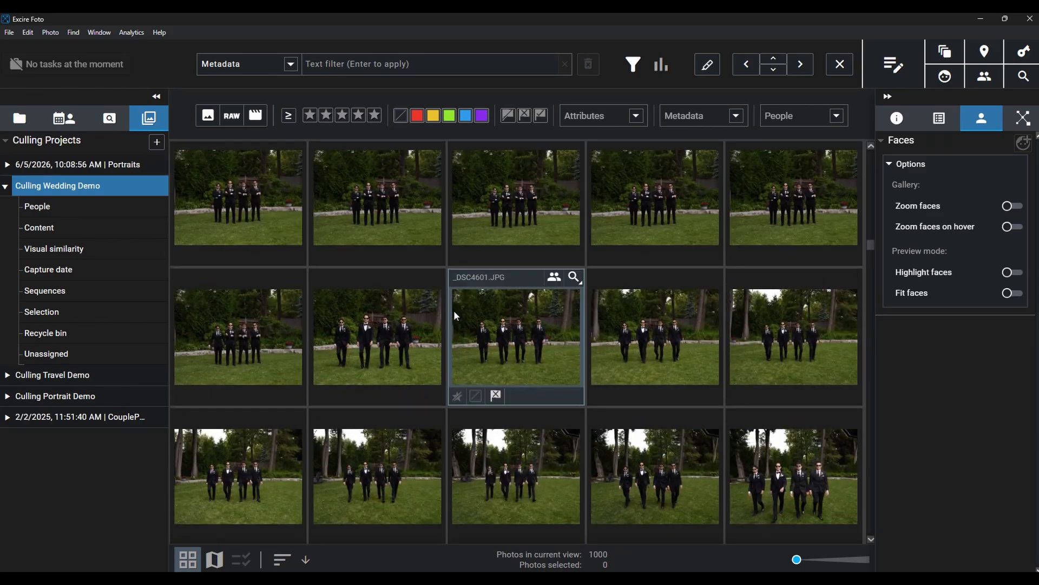
scroll(365, 437, down, 6)
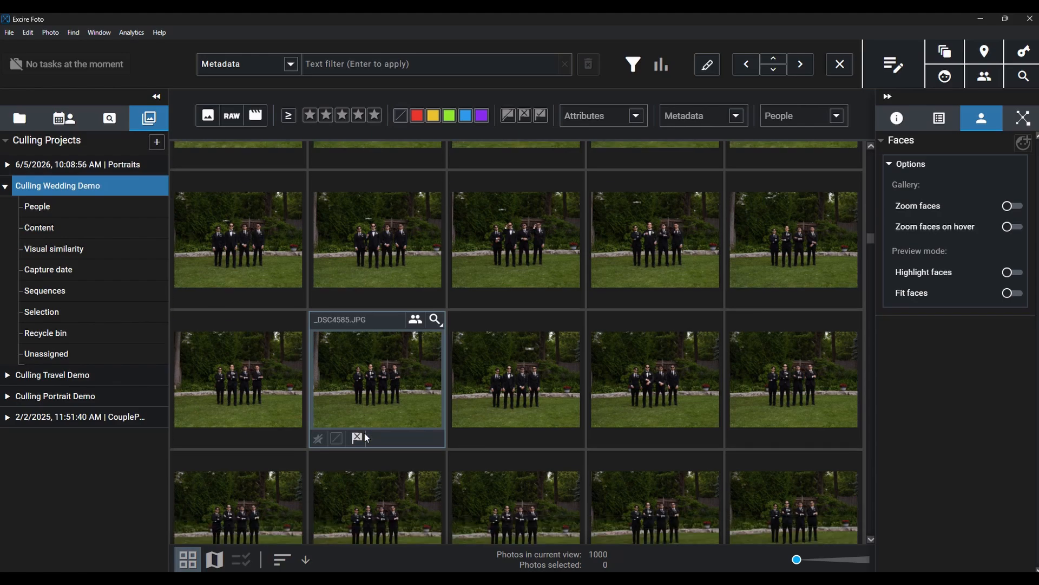
scroll(367, 433, down, 8)
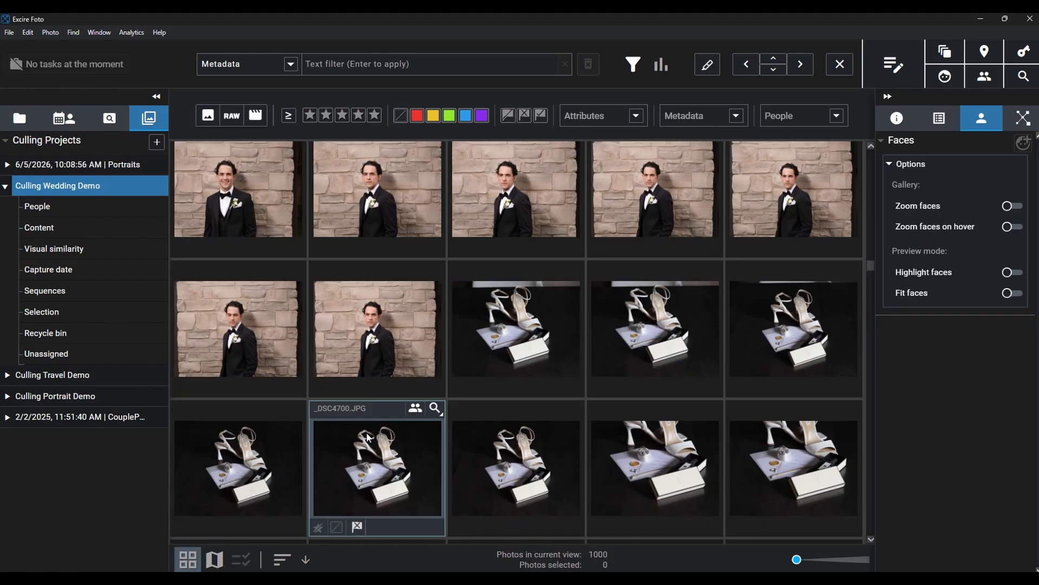
scroll(381, 394, down, 8)
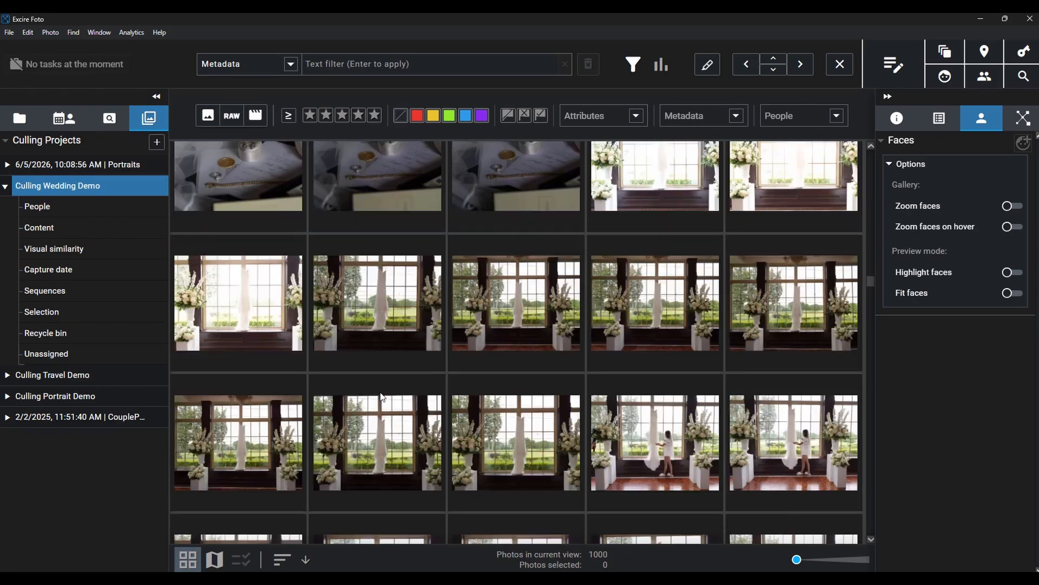
scroll(381, 398, down, 8)
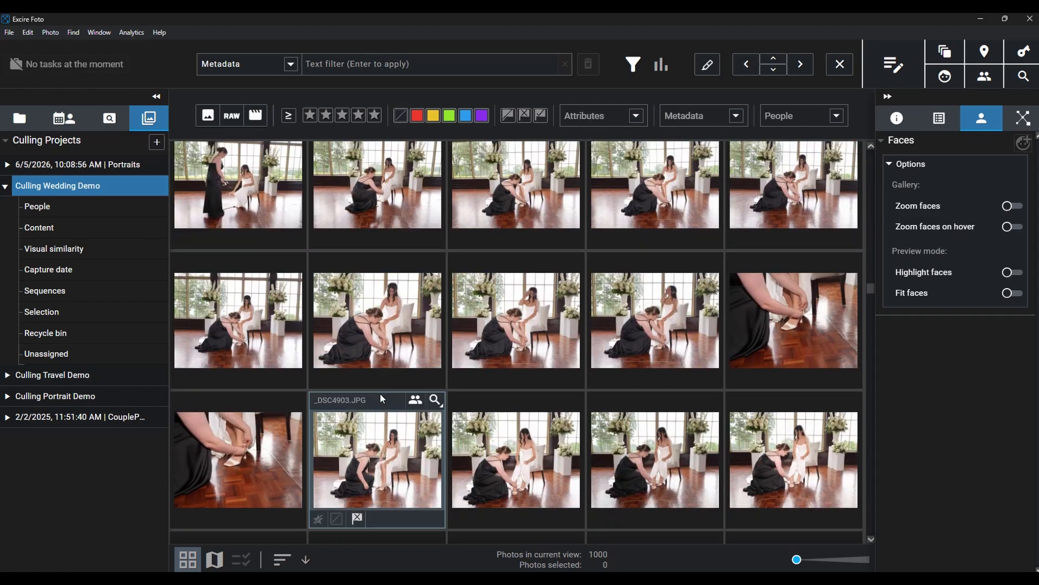
scroll(383, 403, down, 8)
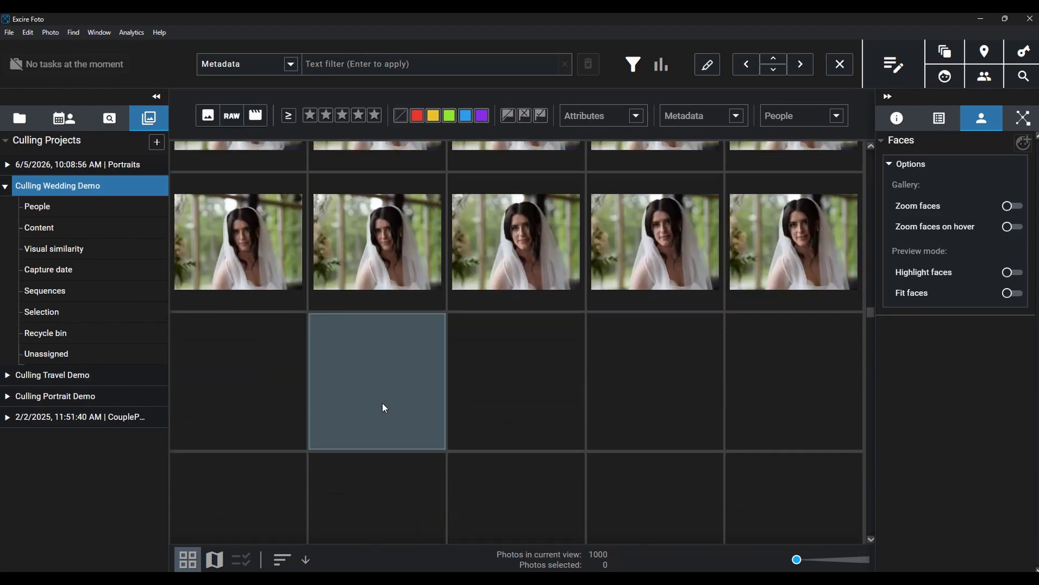
scroll(382, 404, down, 3)
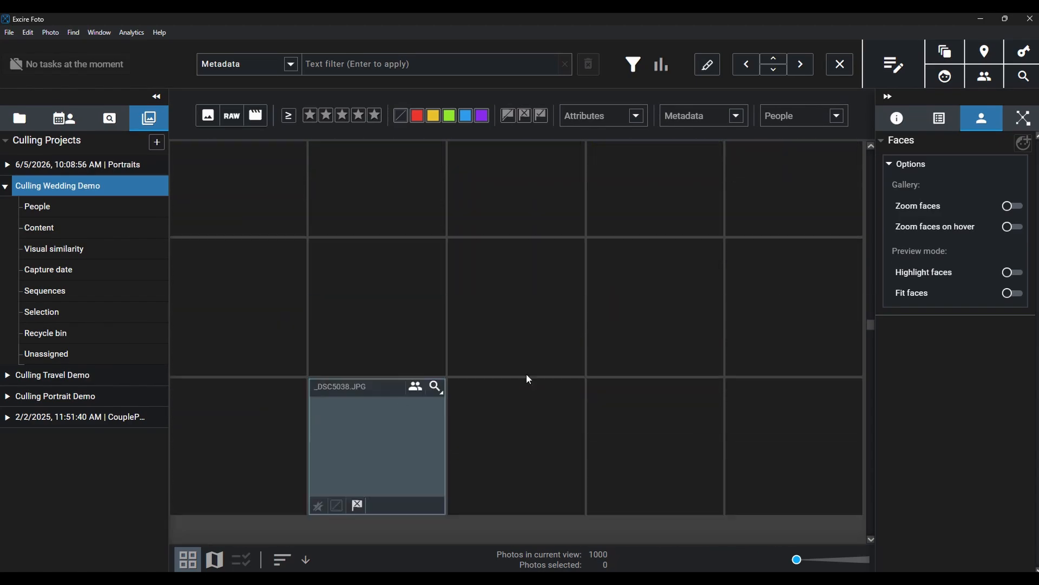
drag(870, 320, 873, 477)
scroll(430, 311, down, 5)
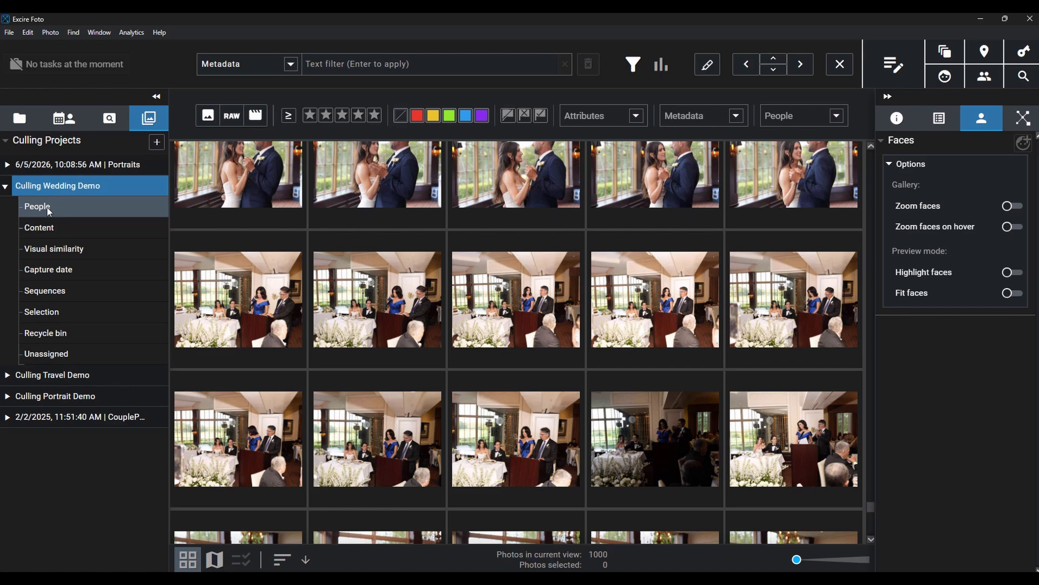
Step: Show the Culling Wedding Demo photos grouped by people and enlarge the group thumbnails
click(49, 211)
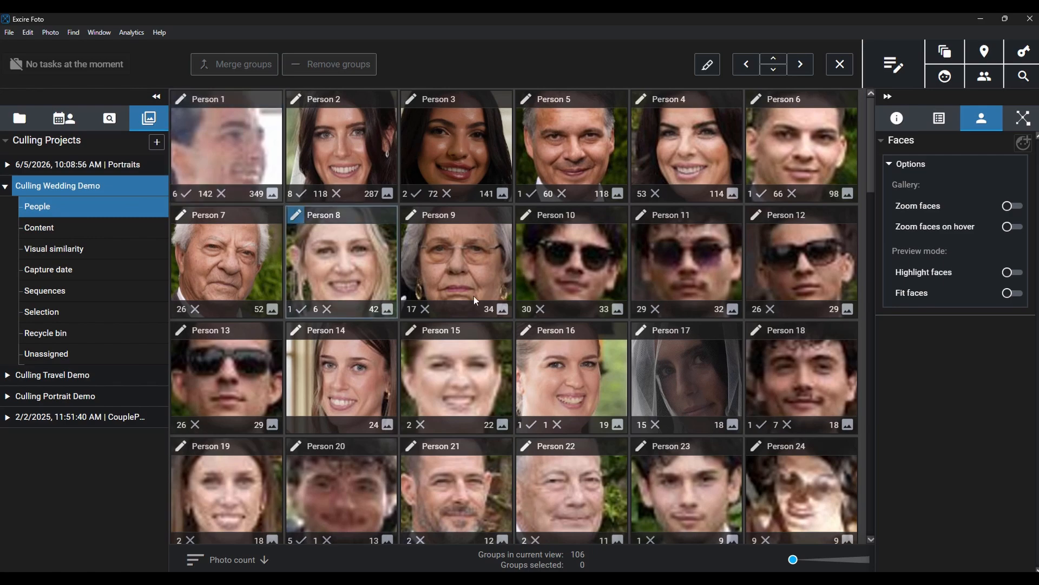
drag(824, 567, 809, 564)
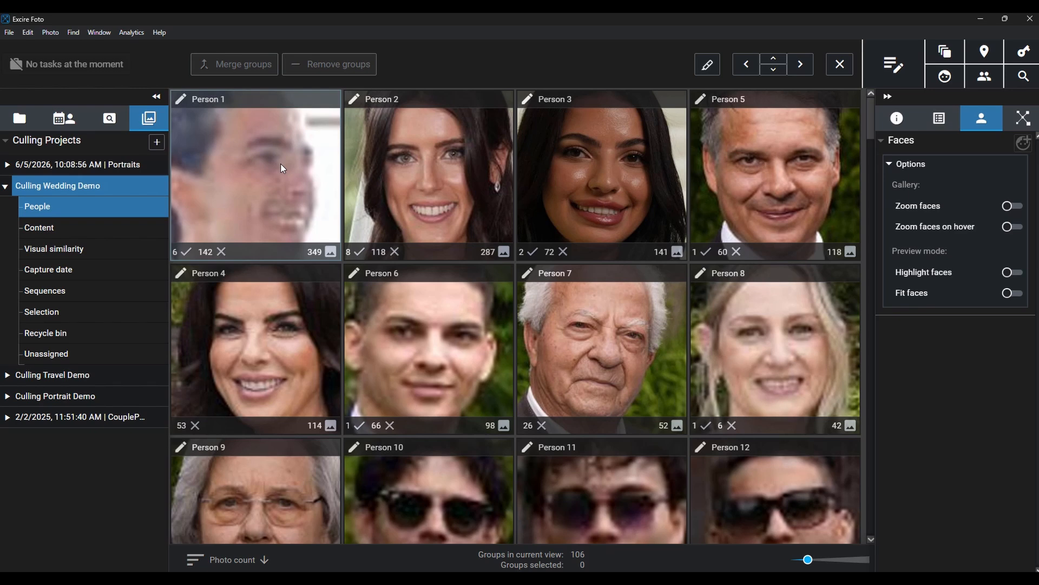
Step: Open the Person 2 group and browse through its photos
double_click(399, 180)
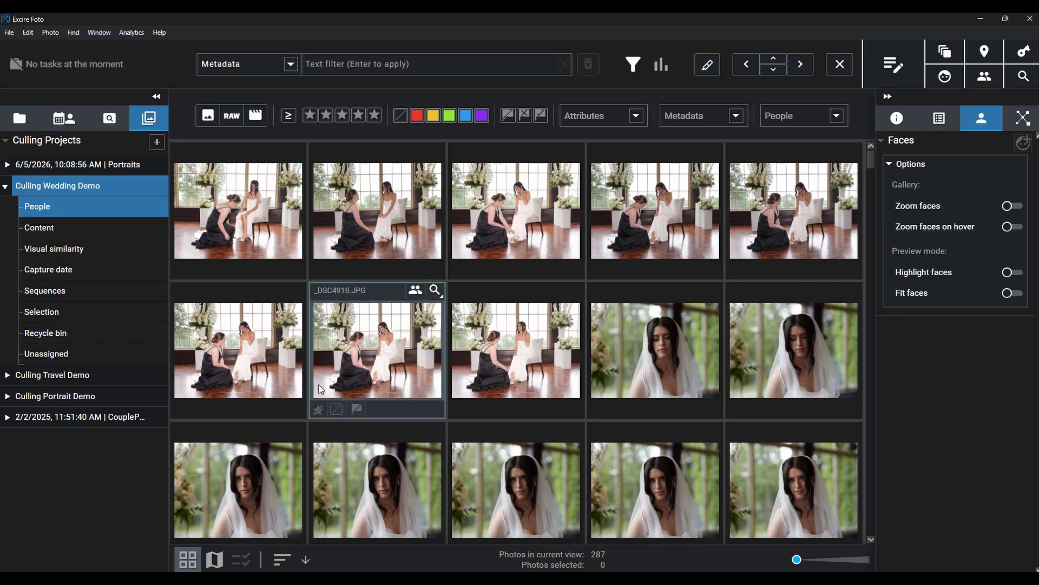
scroll(320, 385, down, 3)
scroll(319, 385, up, 3)
Step: Show the Culling Wedding Demo photos grouped by content and look through all the groups
click(51, 227)
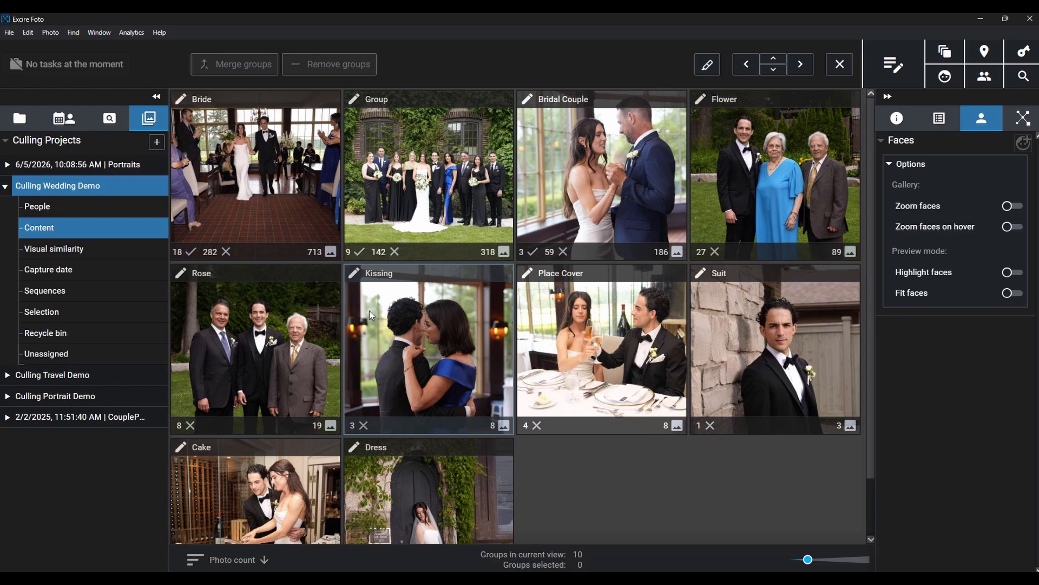
scroll(207, 411, down, 1)
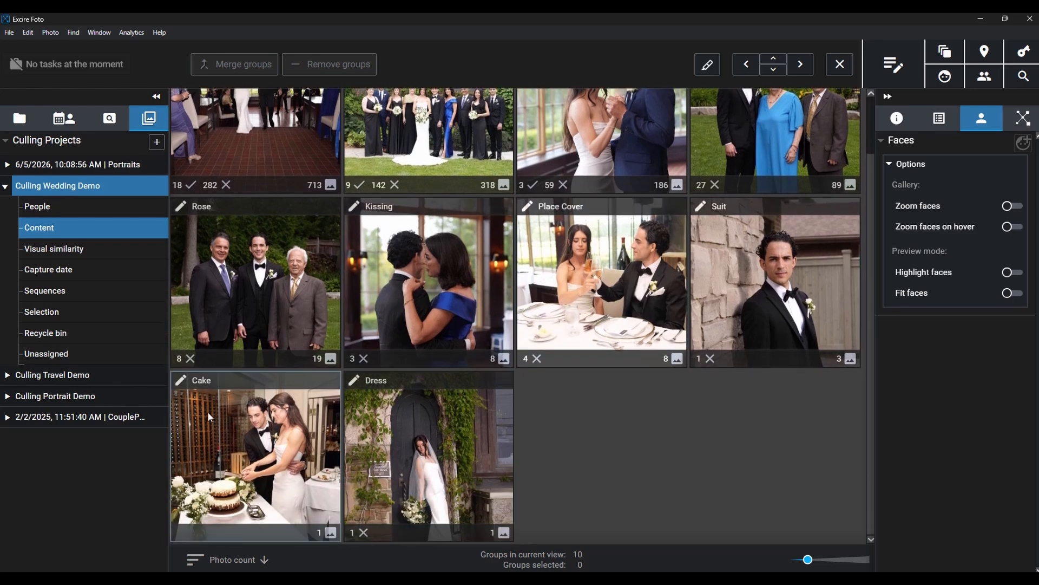
scroll(207, 411, up, 1)
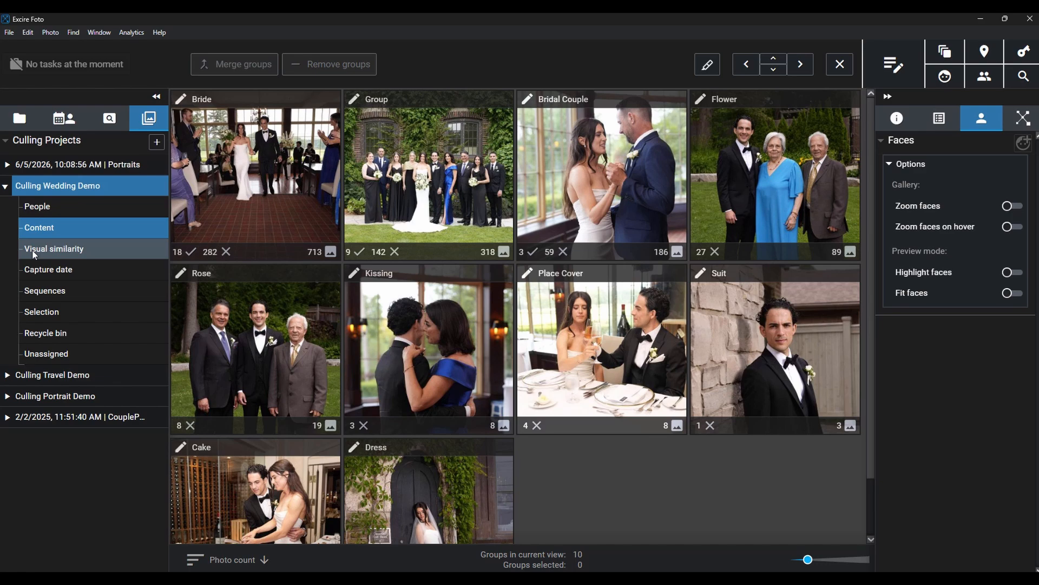
Step: Group the wedding photos by visual similarity, open Group 5 and move on to the photos of the next group
click(33, 253)
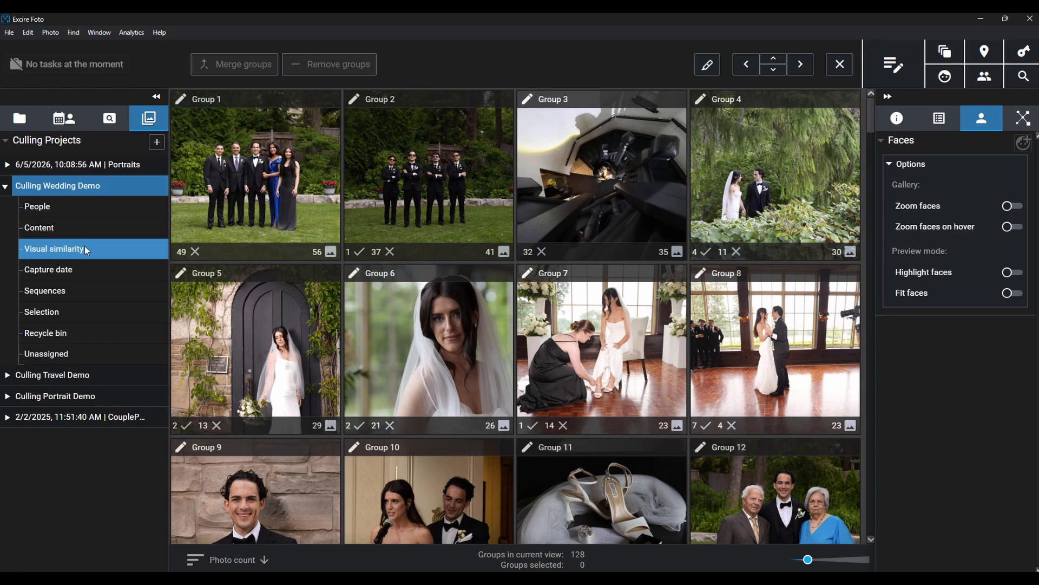
double_click(268, 325)
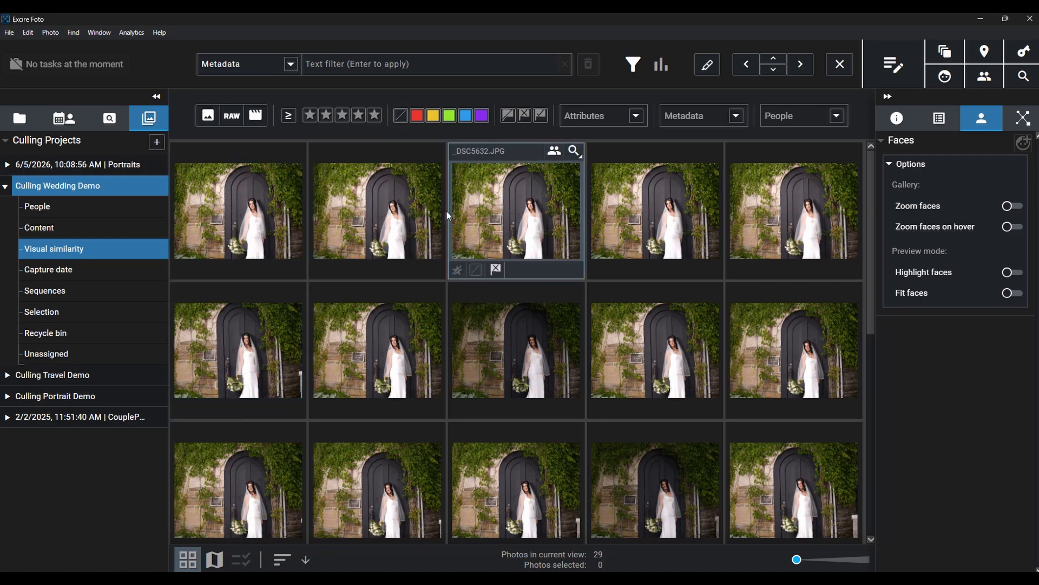
key(ctrl+Right)
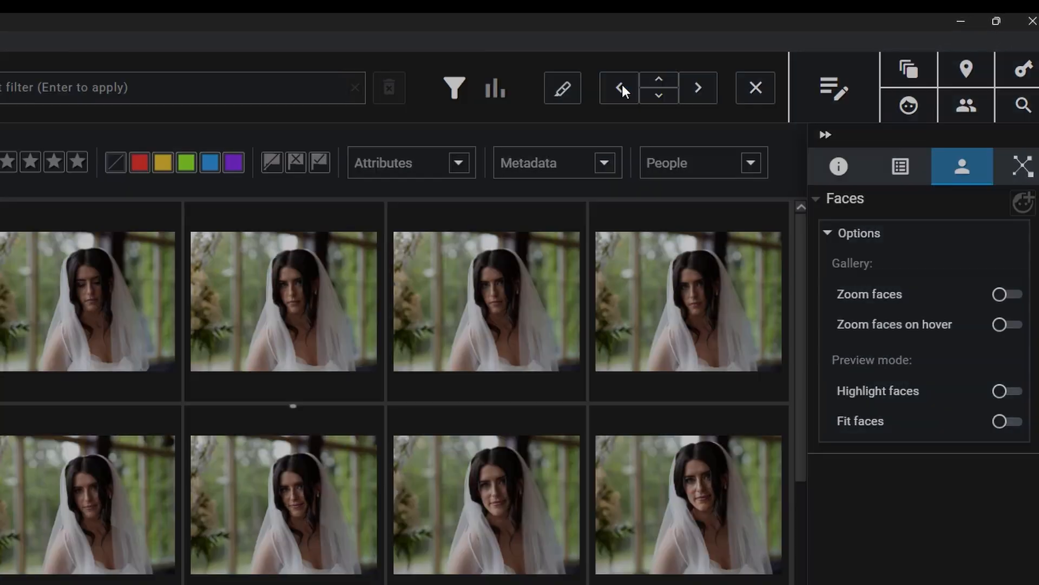
click(799, 64)
click(681, 96)
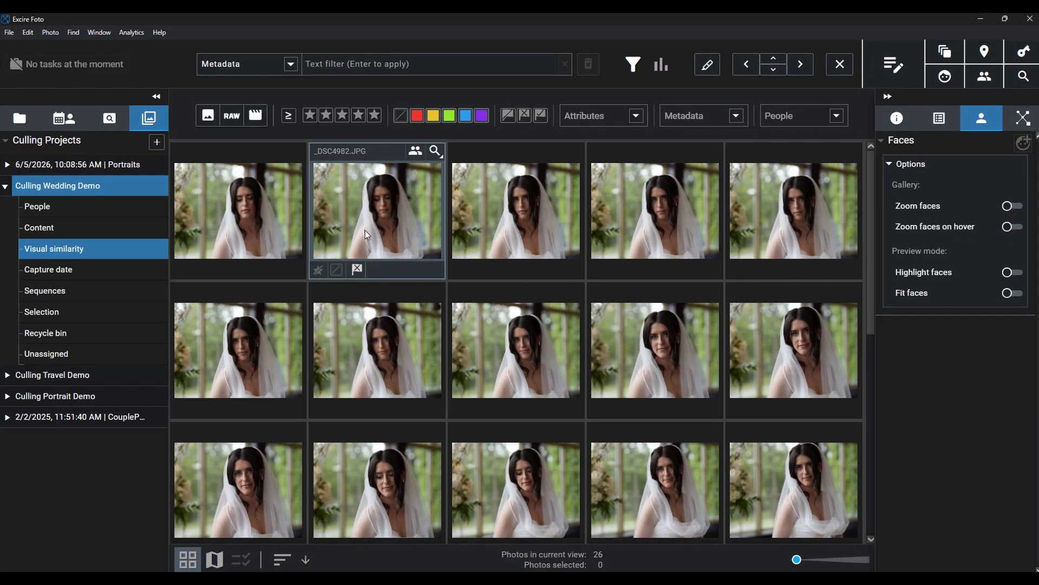
Step: Show the wedding photos grouped by capture date and then by sequences
click(91, 269)
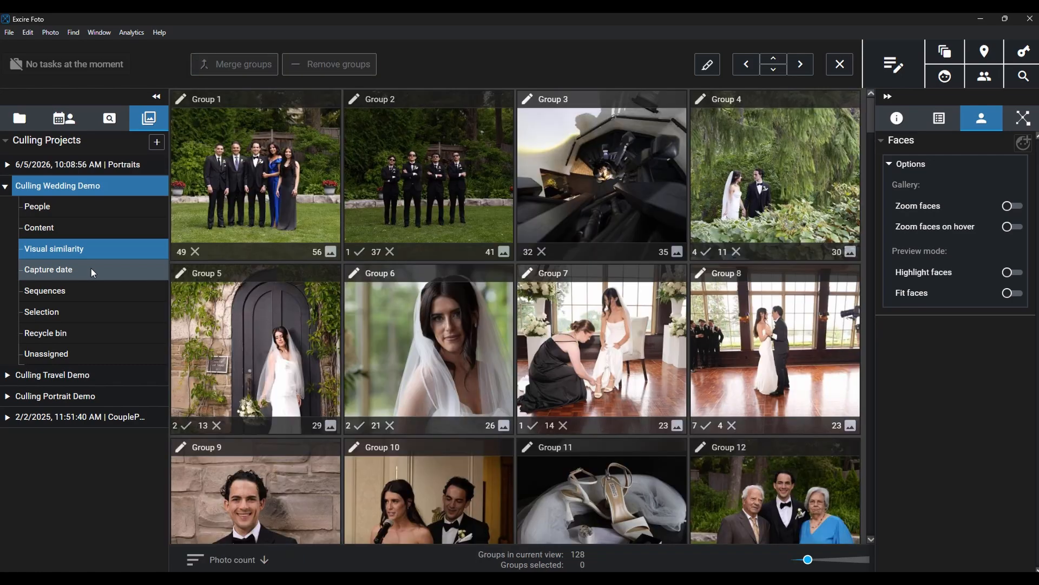
click(90, 268)
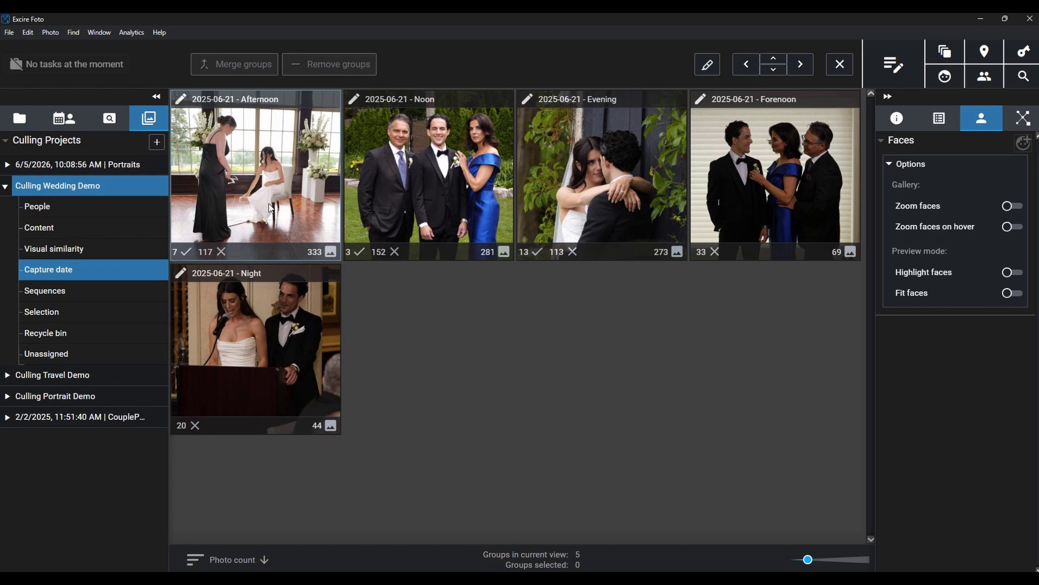
click(114, 293)
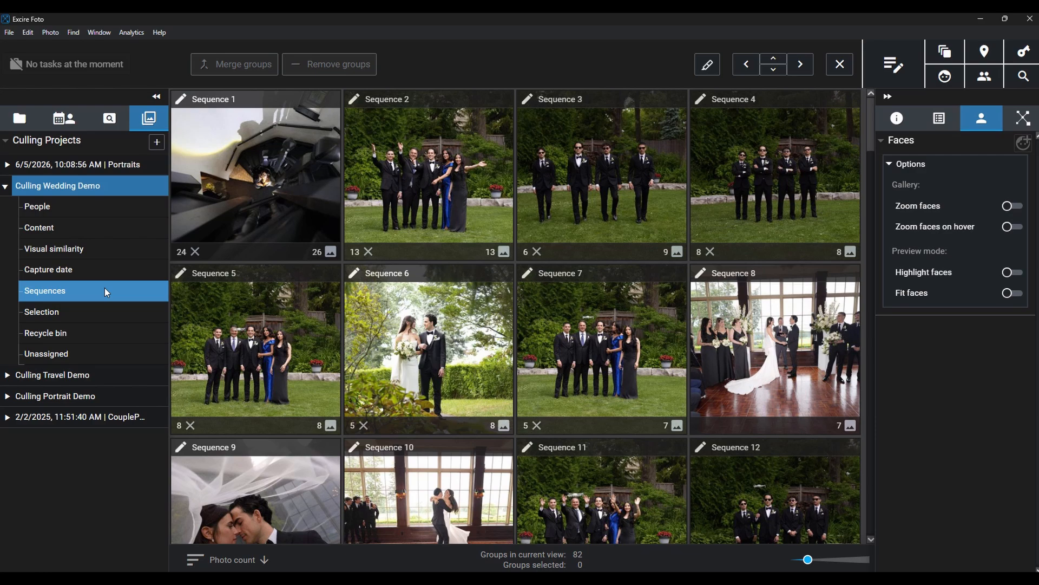
Step: Open _DSC4463.JPG from visual similarity Group 1, flag it as picked and then as rejected, and close its preview
click(56, 249)
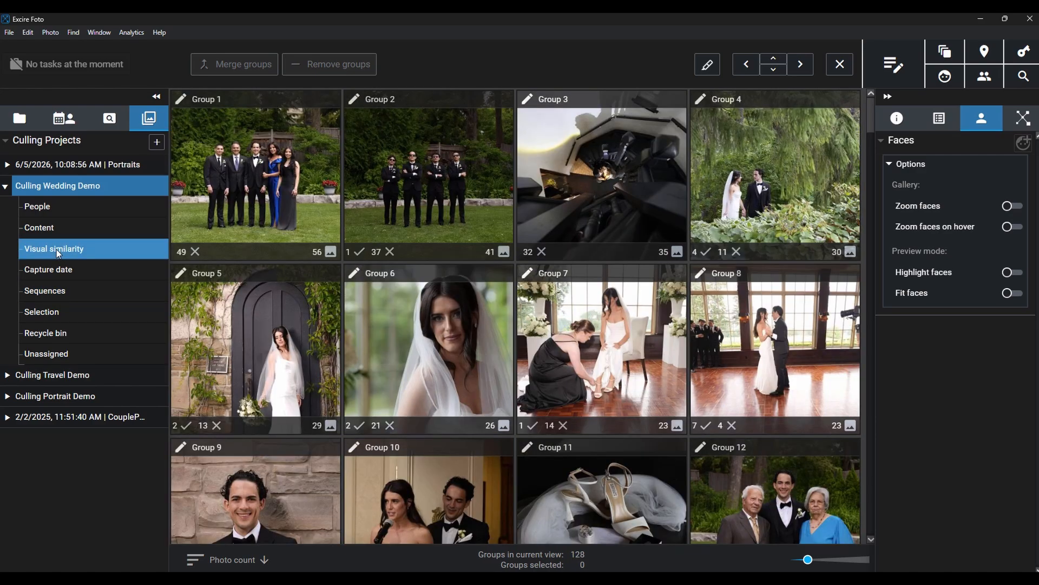
double_click(257, 200)
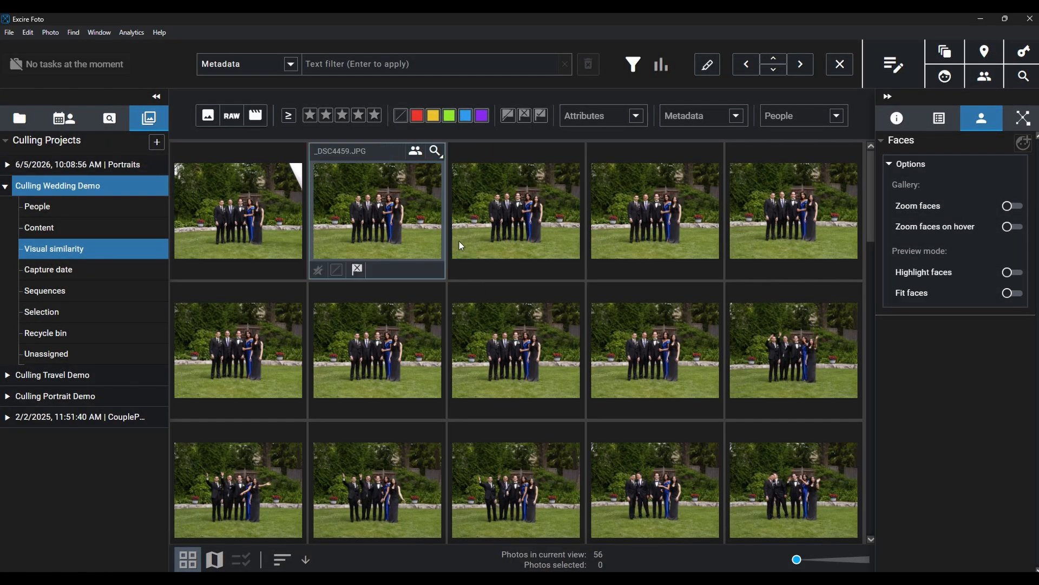
double_click(249, 221)
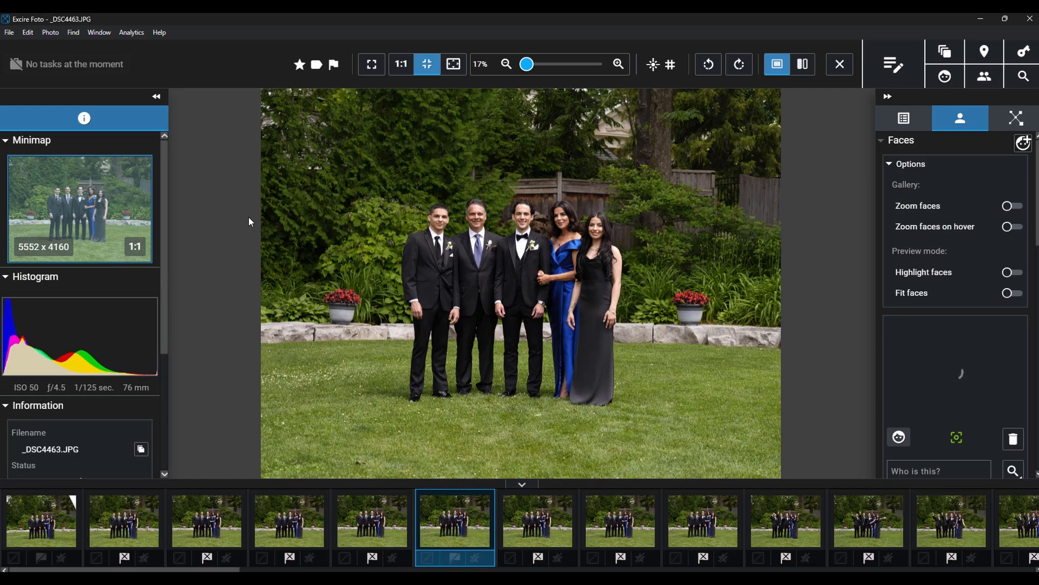
key(p)
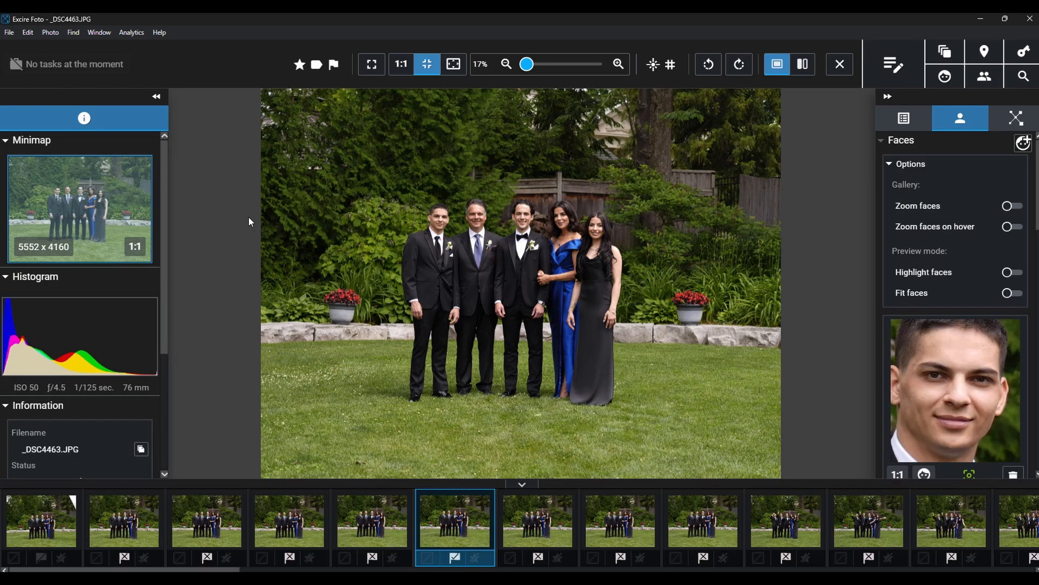
key(x)
click(829, 67)
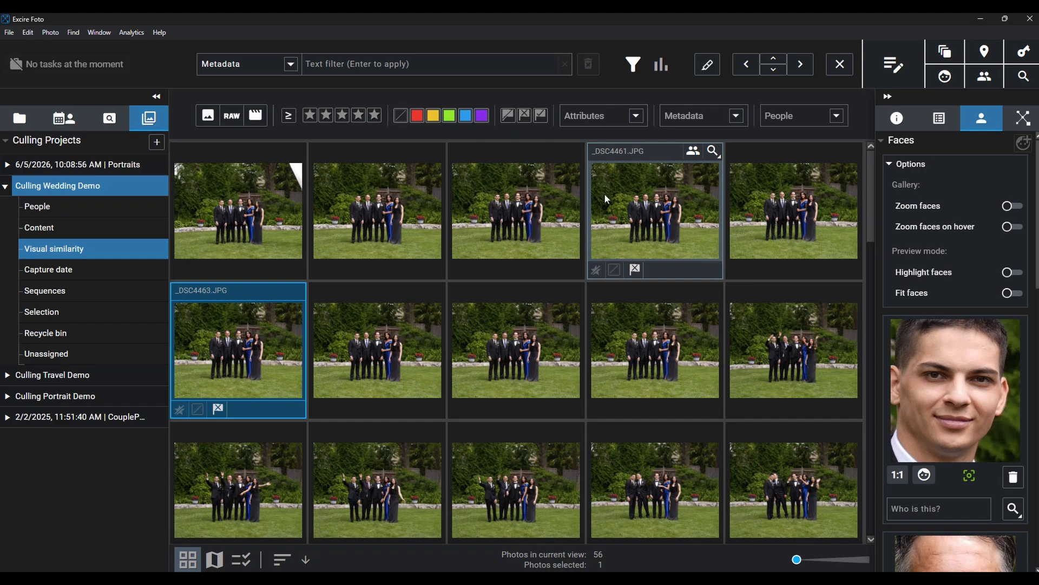
Step: Step through the visual similarity groups to Group 5 and check the rating, color and flag options of _DSC5632.JPG
key(ctrl+Right)
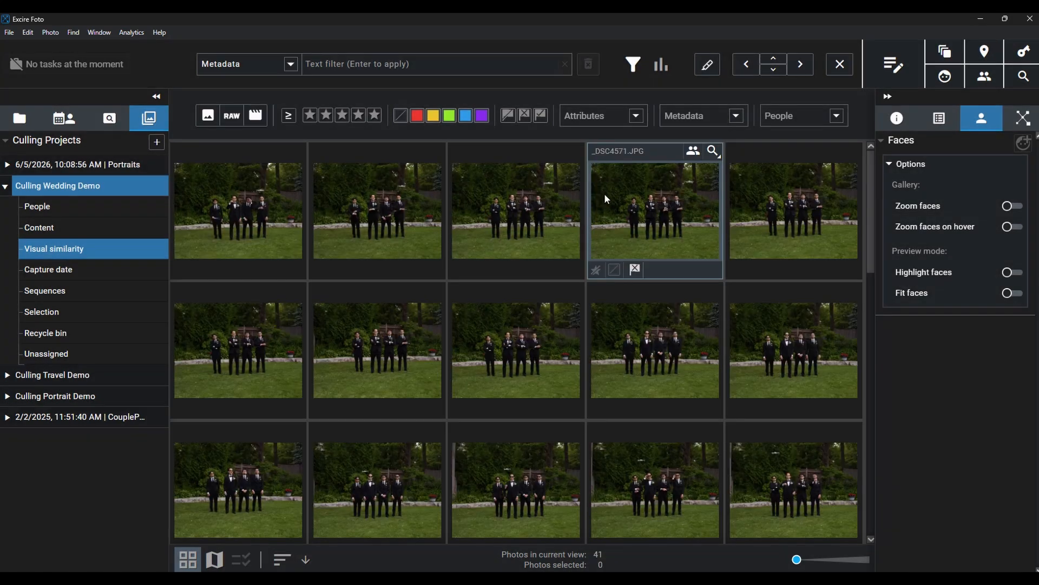
key(ctrl+Right)
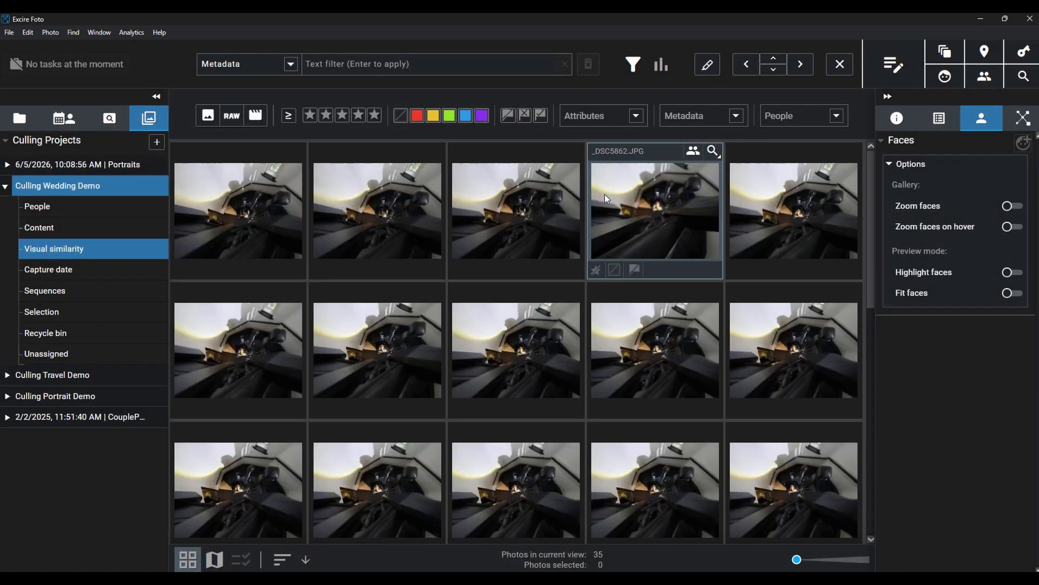
key(ctrl+Right)
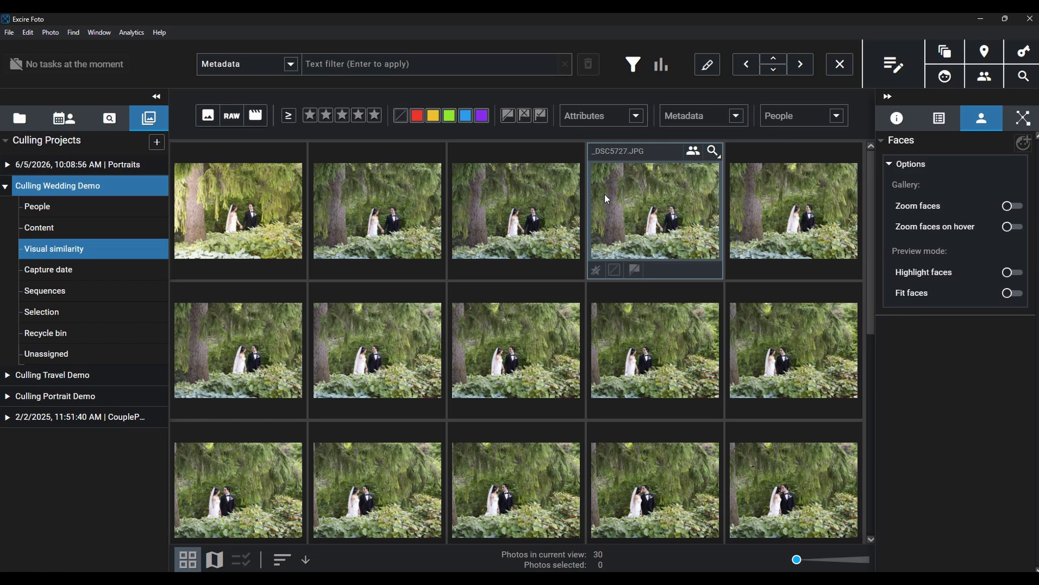
key(ctrl+Right)
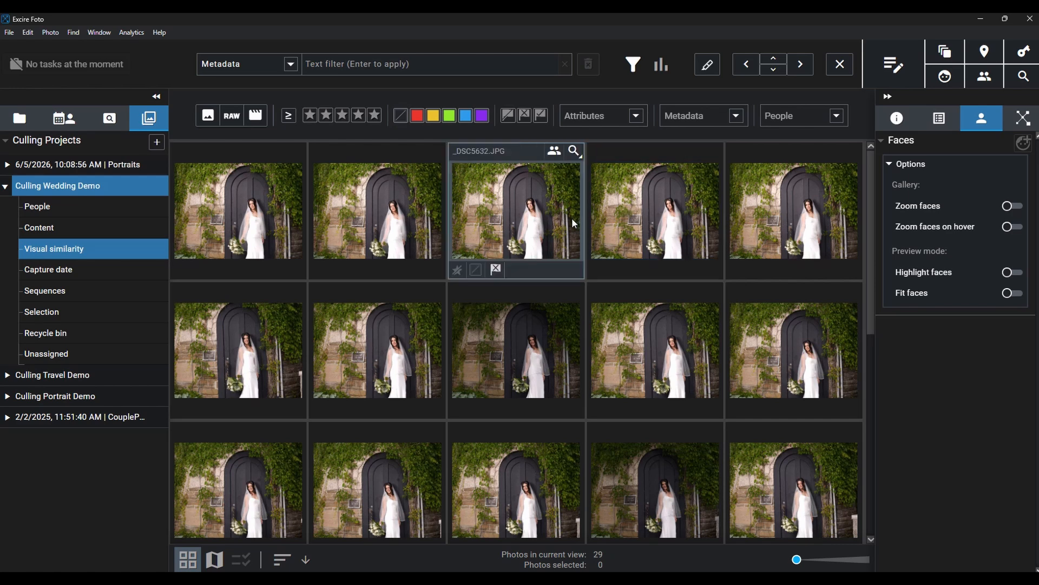
click(496, 269)
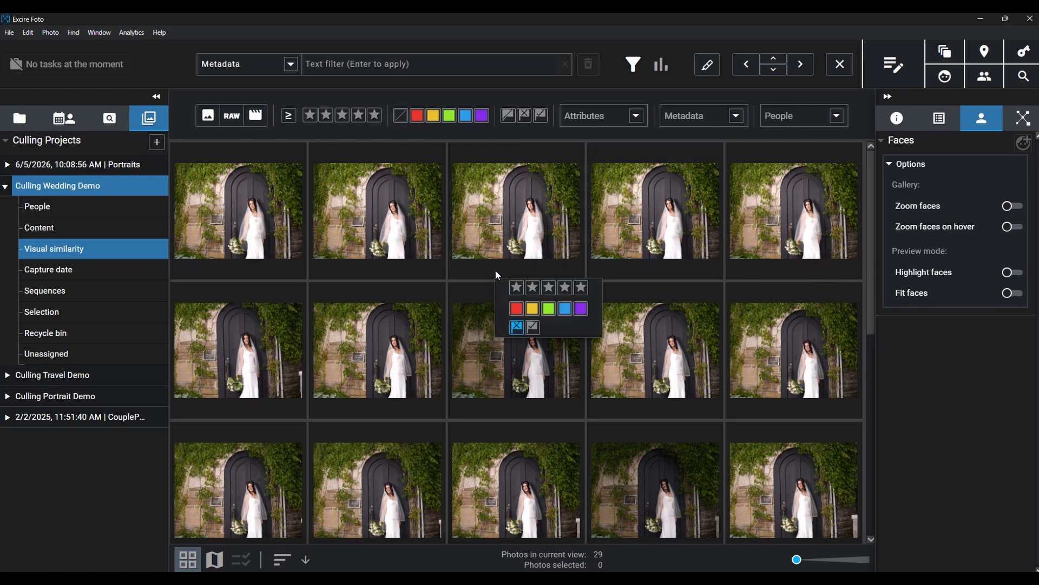
click(492, 235)
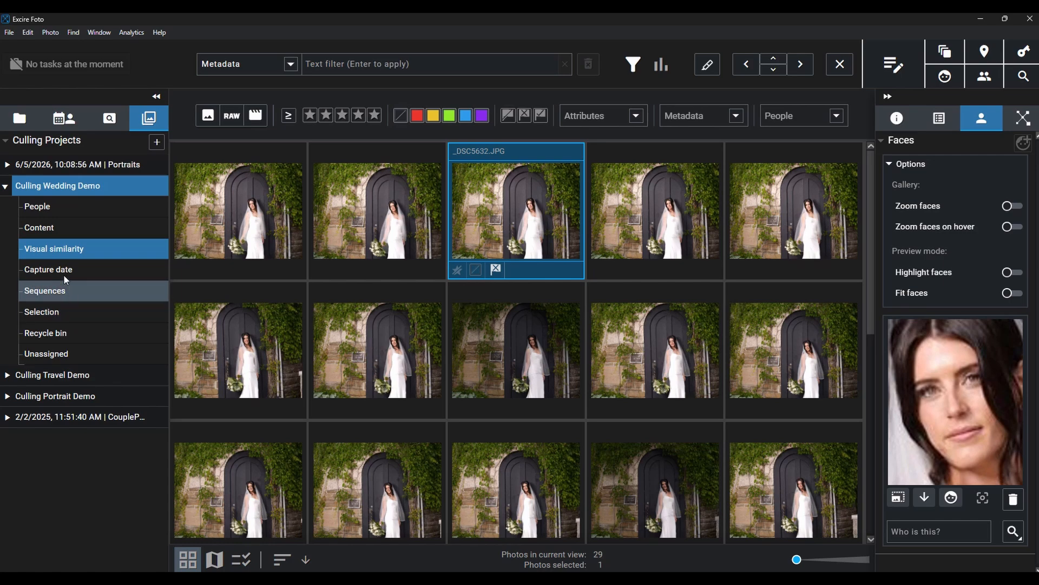
Step: Review the Refinement settings of the visual similarity grouping, including the Comparison feature options, and cancel without regrouping
right_click(54, 256)
mouse_move(63, 274)
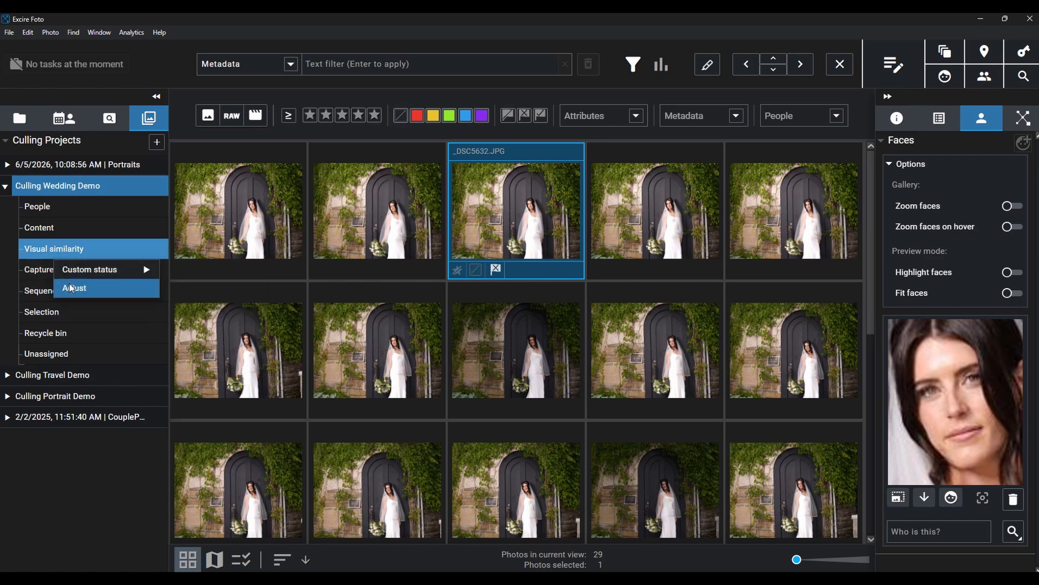
click(72, 287)
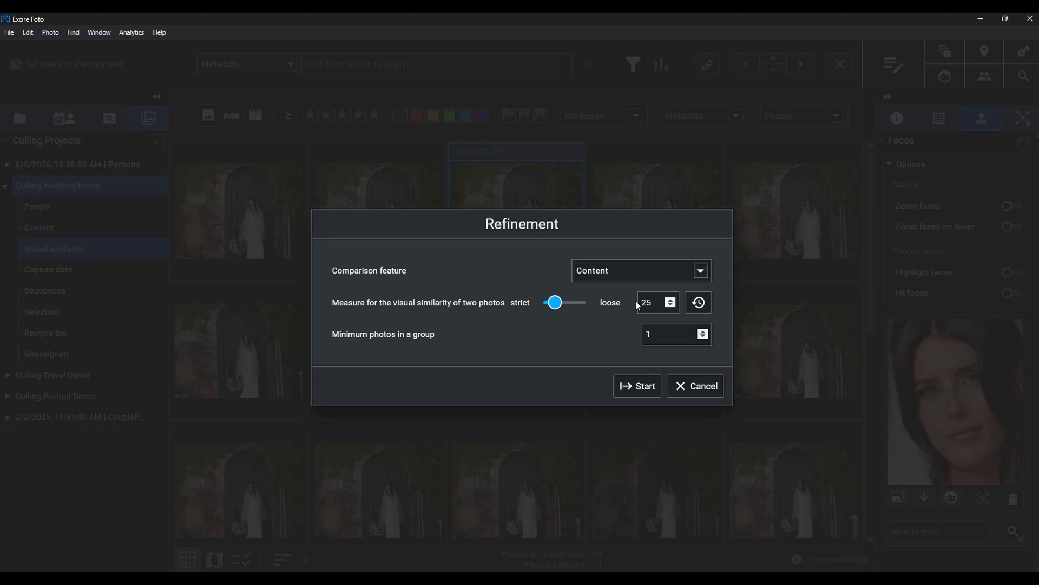
click(699, 275)
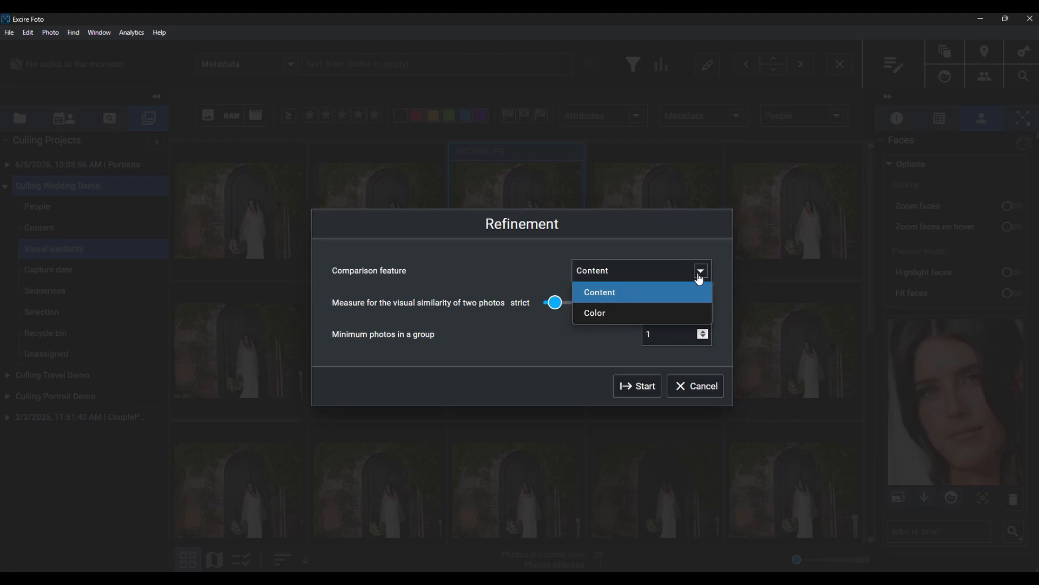
click(563, 351)
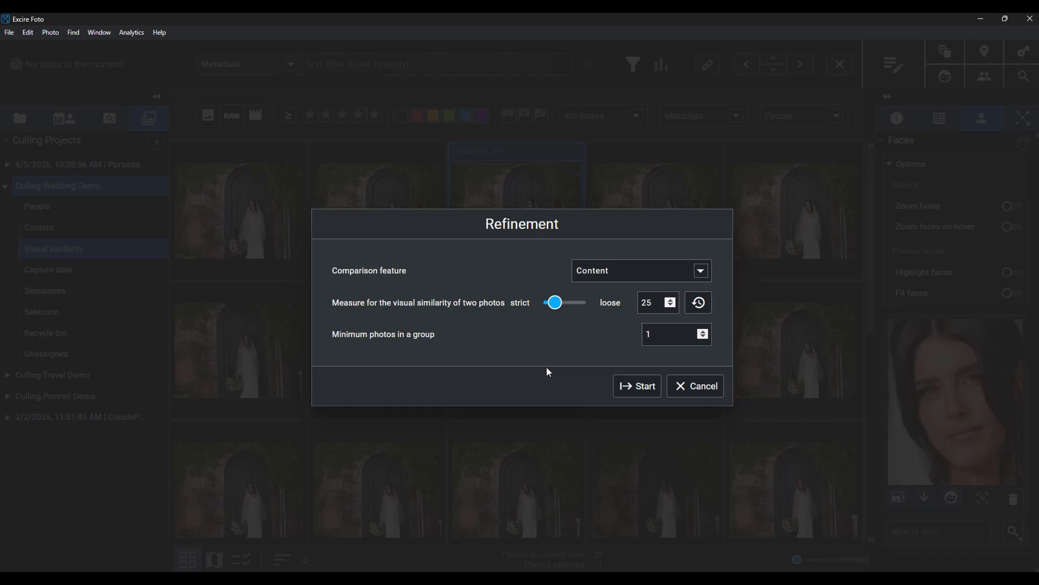
click(683, 386)
Step: Return to the visual similarity groups, open Group 6 and select _DSC4981.JPG to examine its detected face
click(842, 71)
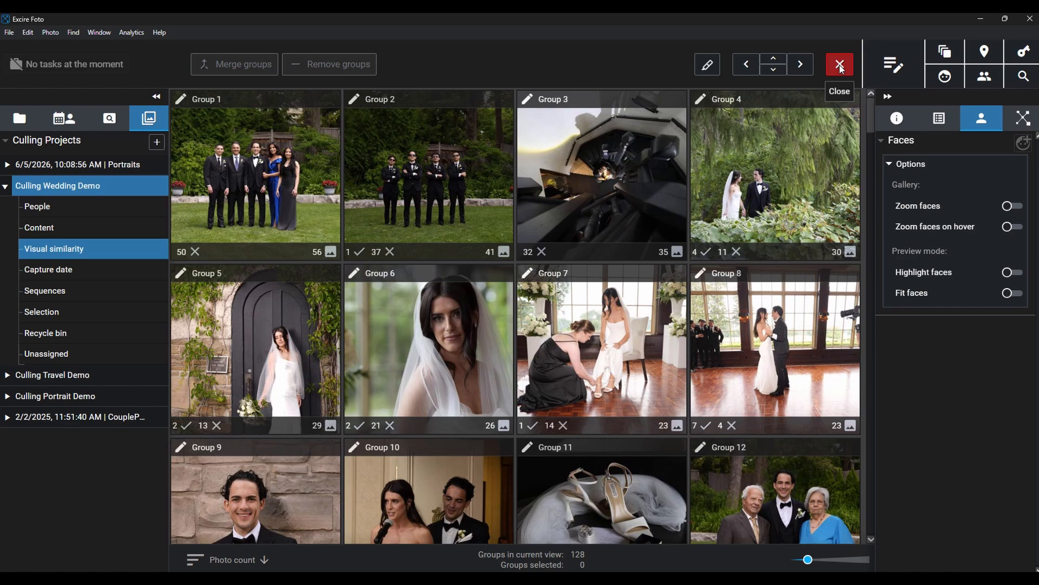
double_click(436, 303)
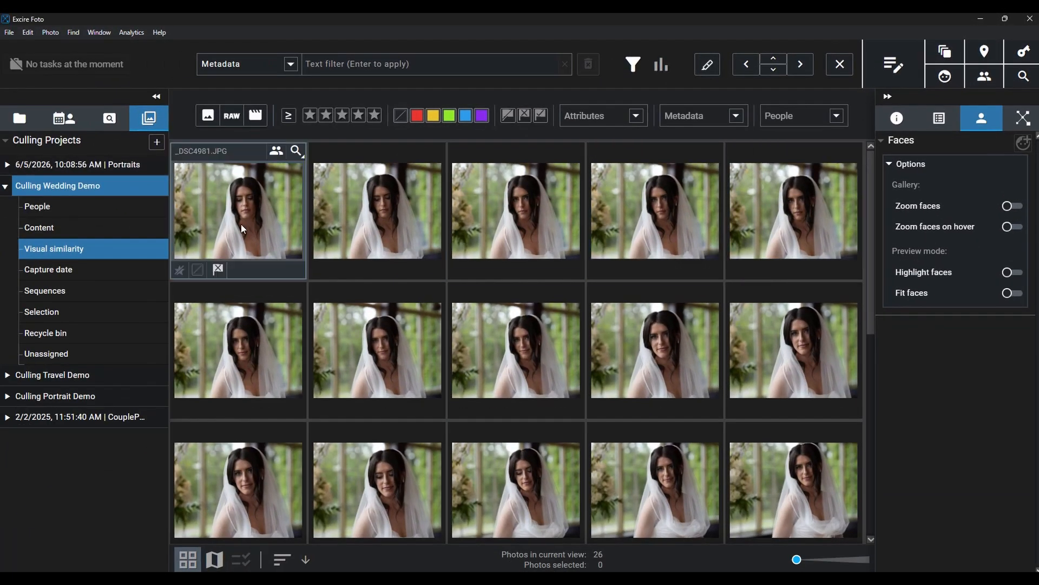
click(241, 224)
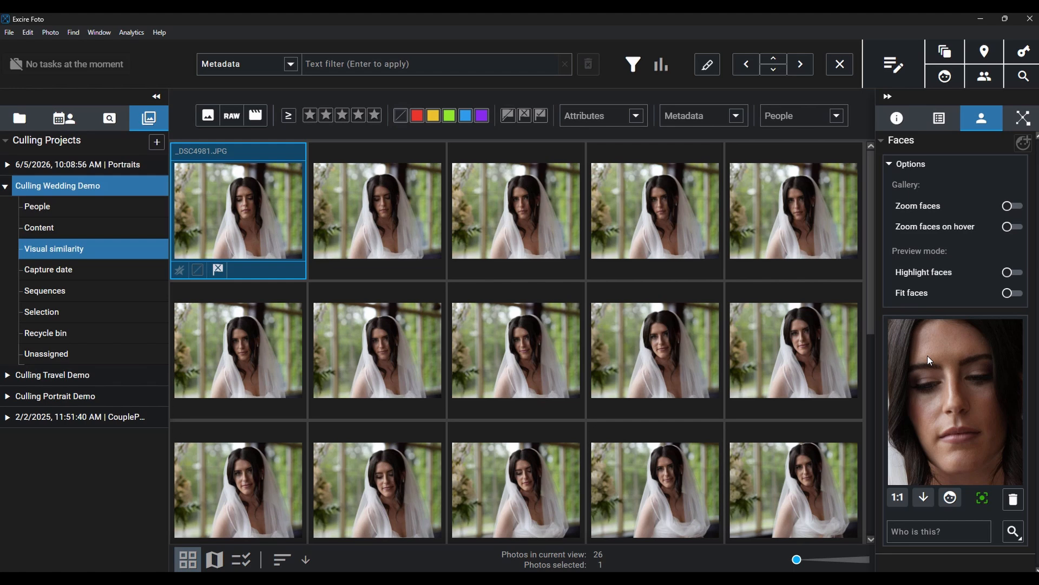
mouse_move(983, 499)
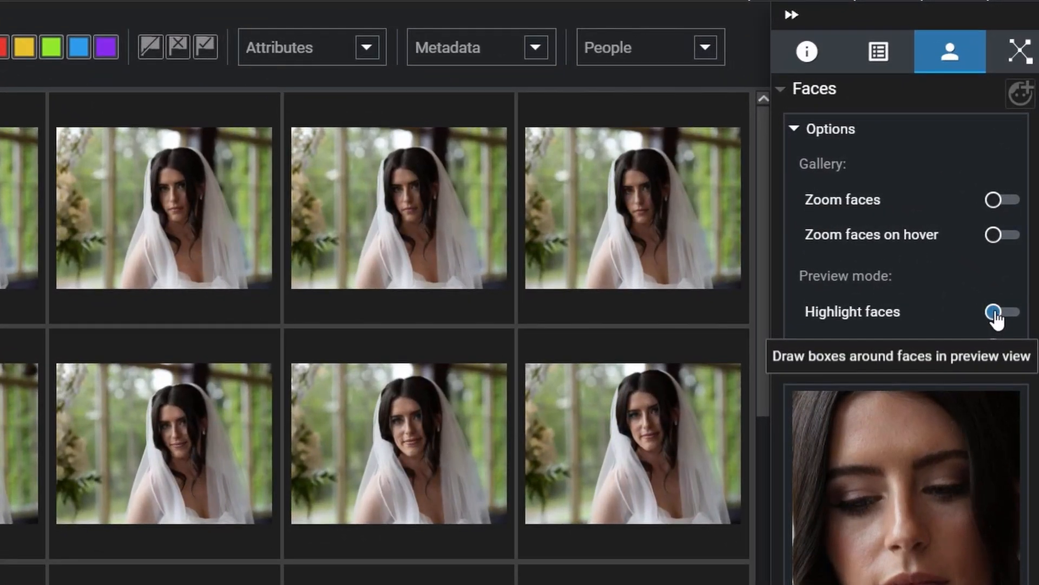
Step: Preview _DSC4981.JPG with face highlighting and then with the 3x3 grid, turning each overlay off again
click(994, 312)
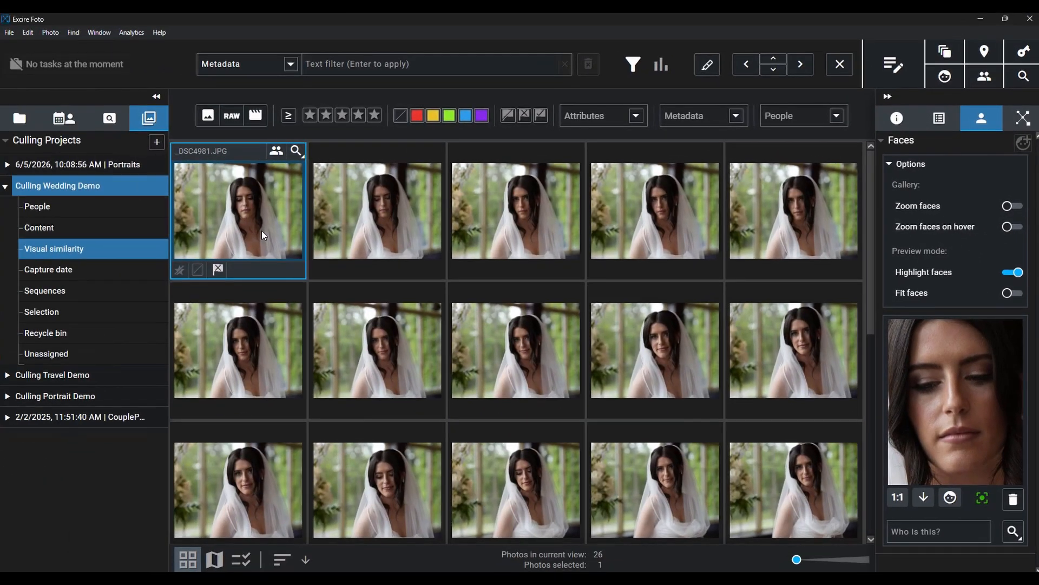
double_click(262, 234)
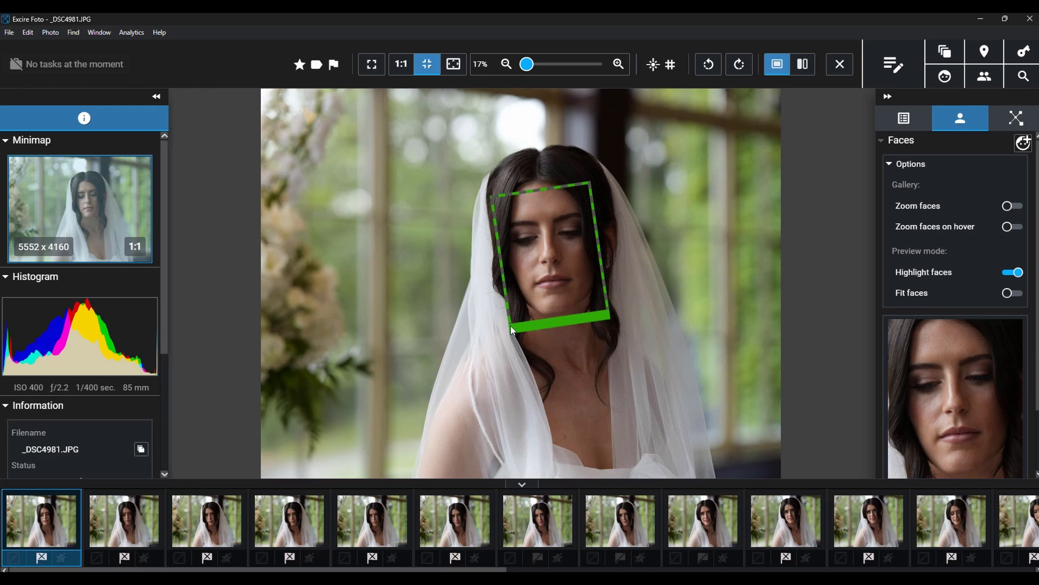
click(1020, 275)
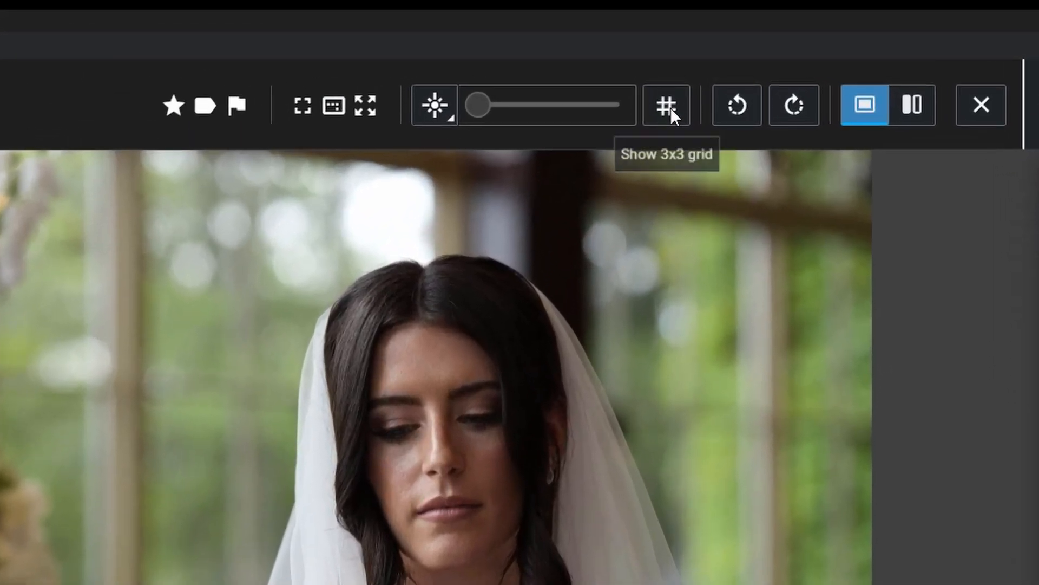
click(670, 109)
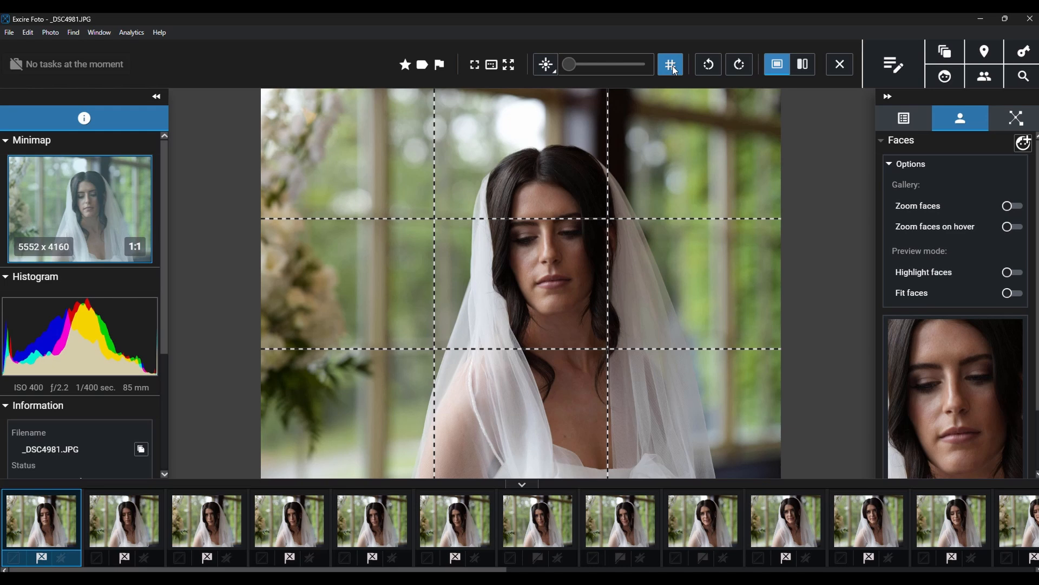
click(675, 71)
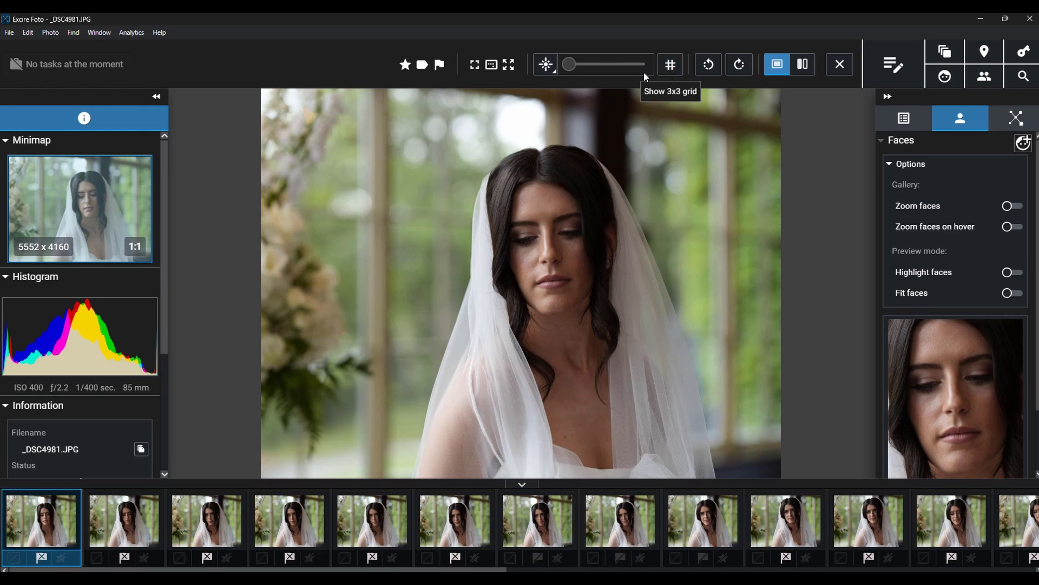
Step: Turn on the peaking mask for _DSC4981.JPG, set its color to blue and raise its threshold to the maximum
click(547, 67)
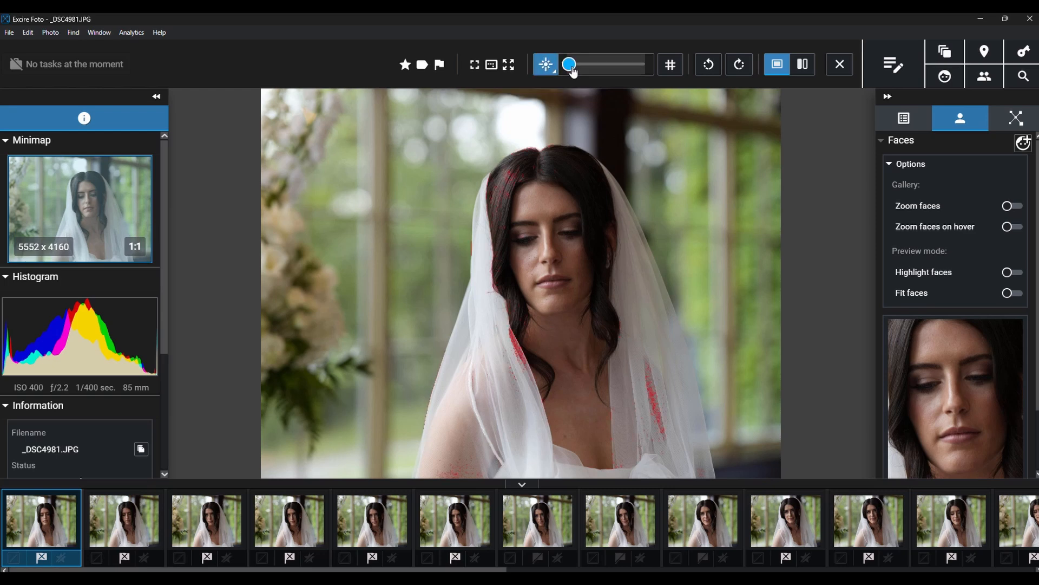
drag(590, 74, 603, 75)
click(551, 68)
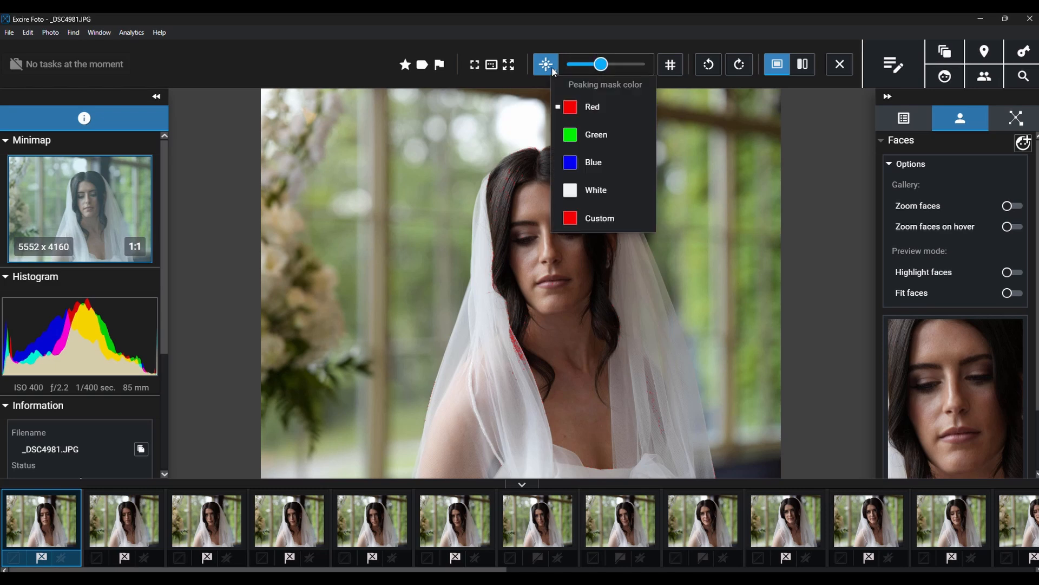
click(590, 160)
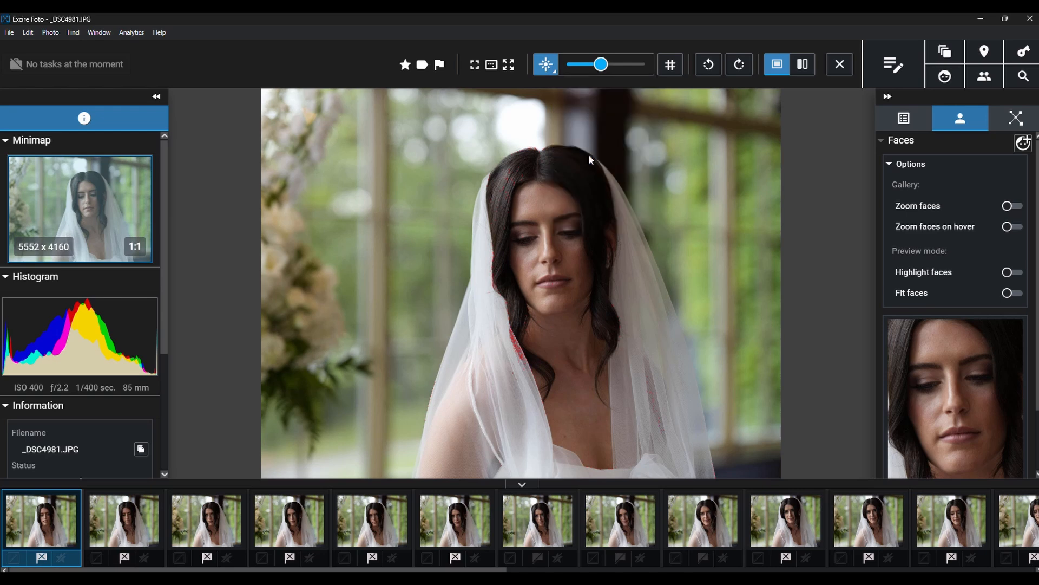
mouse_move(601, 65)
mouse_down()
mouse_move(587, 65)
mouse_move(604, 72)
mouse_up()
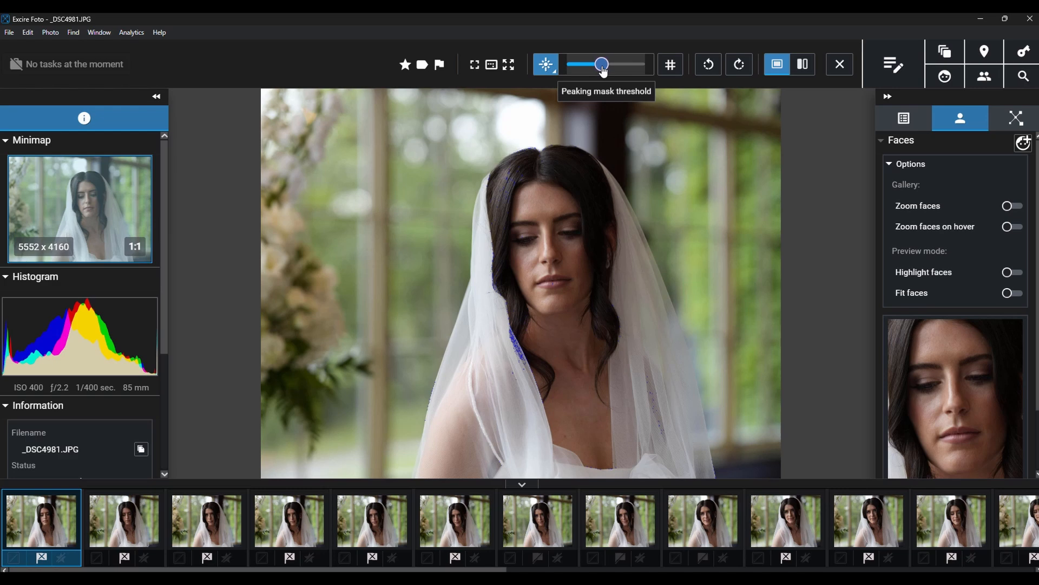
drag(603, 70, 552, 74)
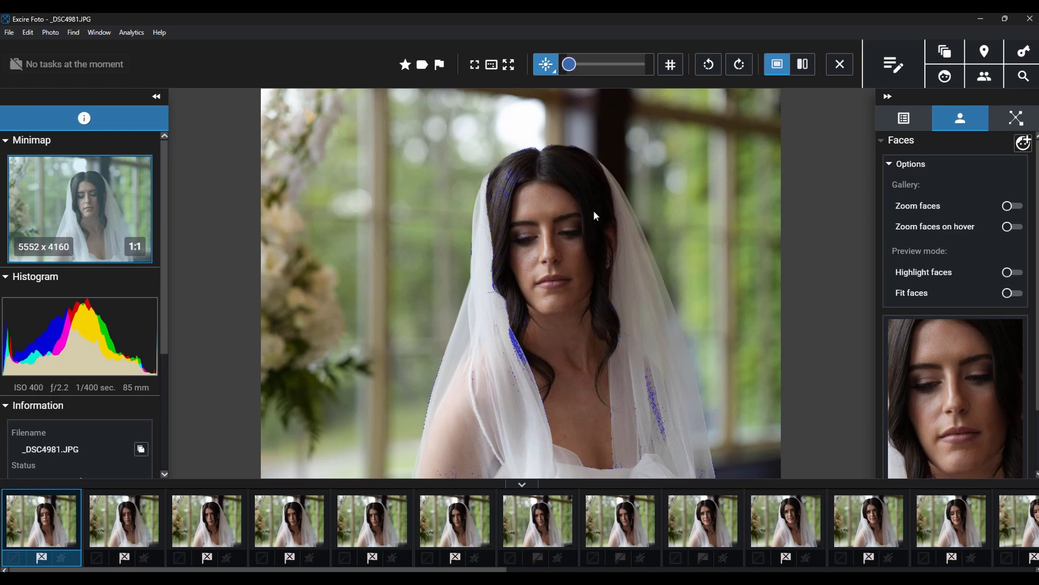
drag(568, 64, 648, 66)
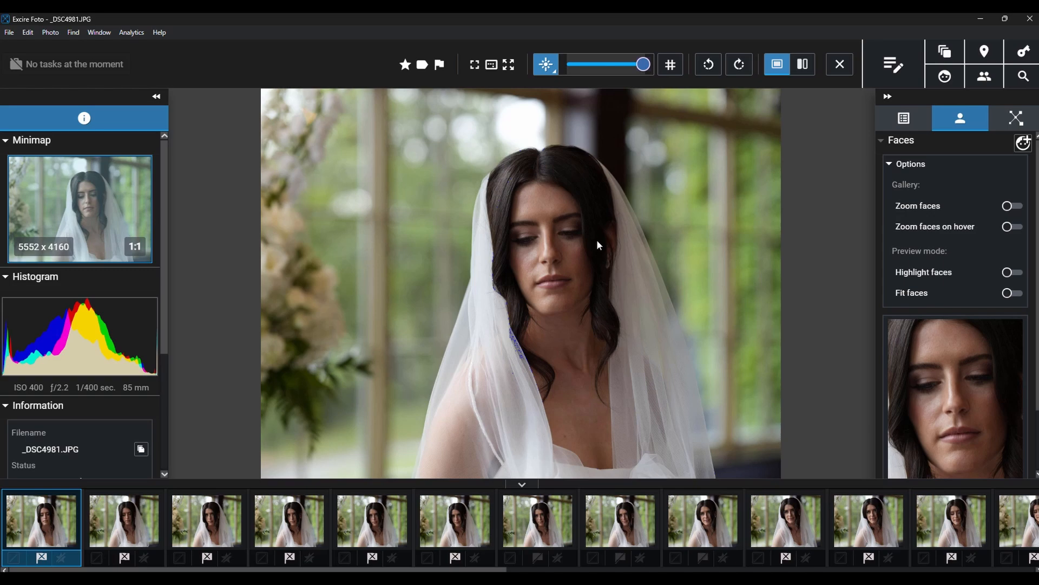
Step: Examine the peaking mask around the bride's face, hair and veil at 64% zoom, restore the fitted view and leave the preview
click(492, 64)
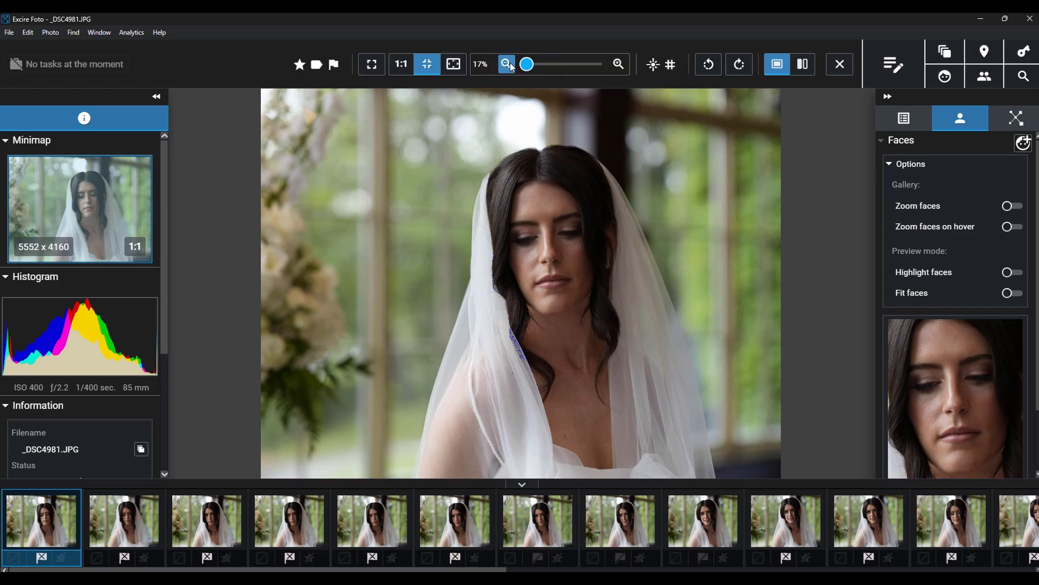
click(526, 65)
drag(530, 68, 534, 70)
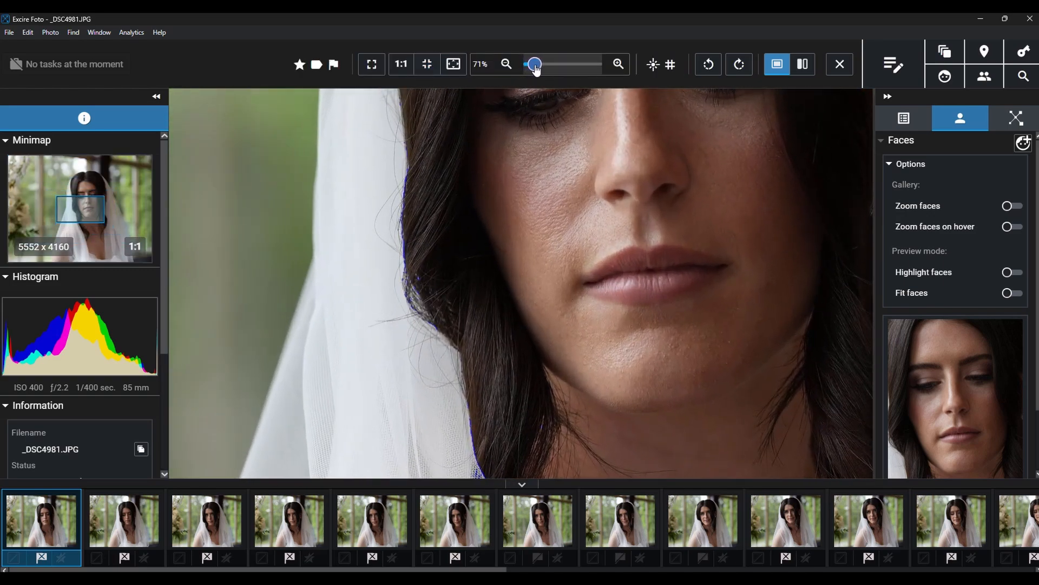
drag(561, 132, 442, 314)
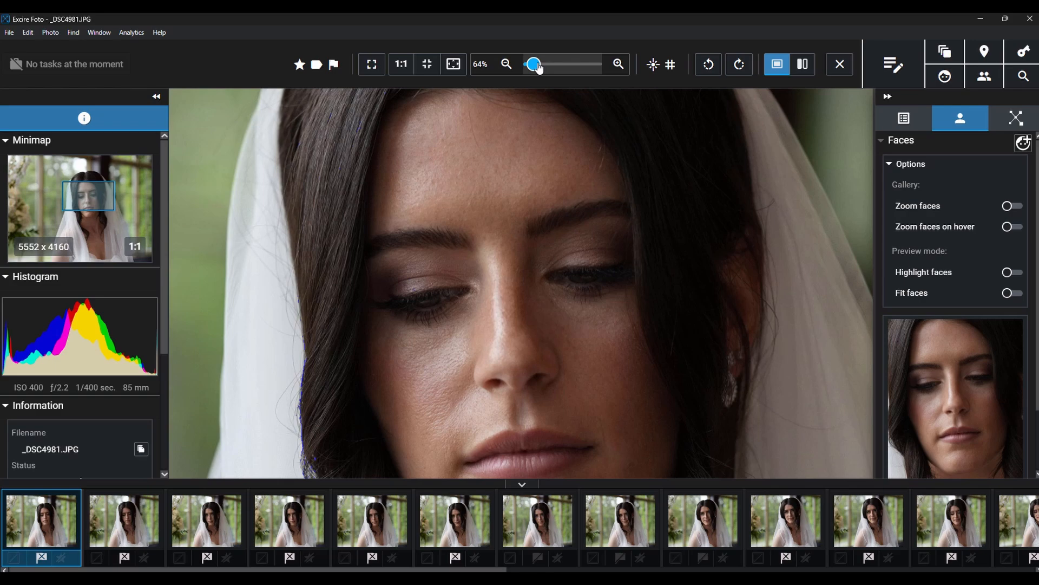
drag(422, 317, 441, 145)
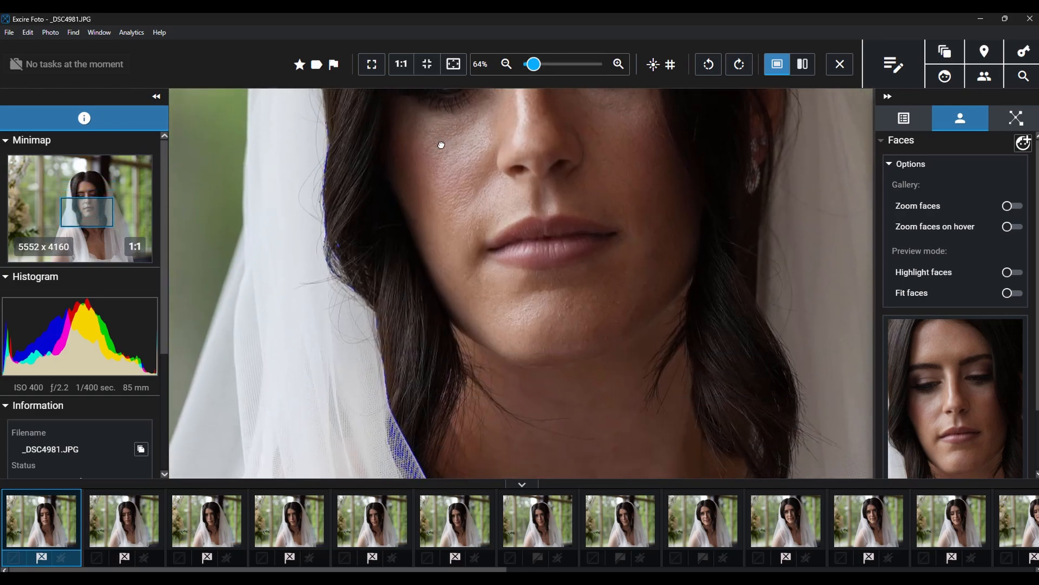
drag(436, 343, 392, 155)
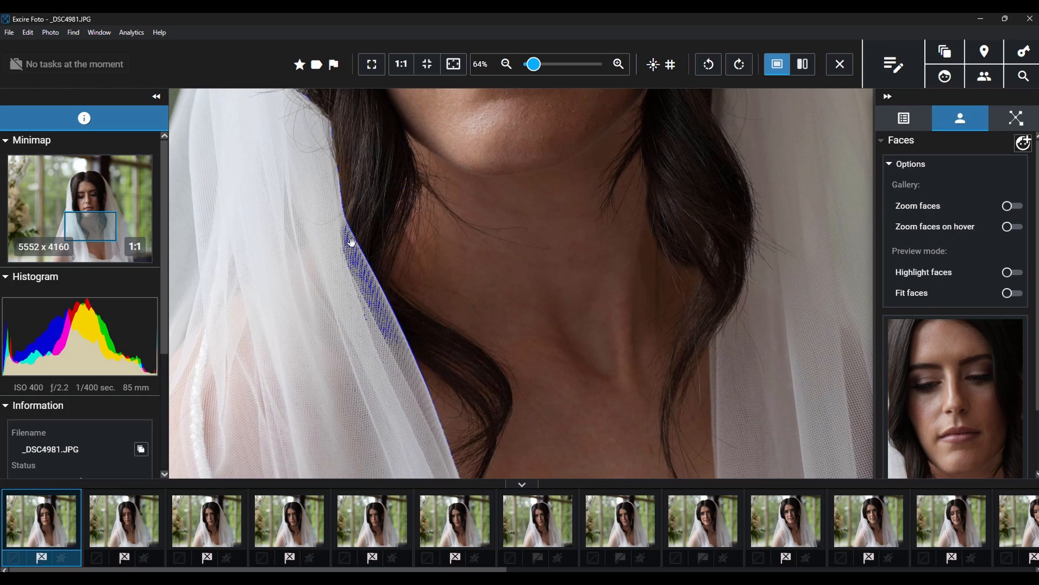
drag(344, 227, 299, 420)
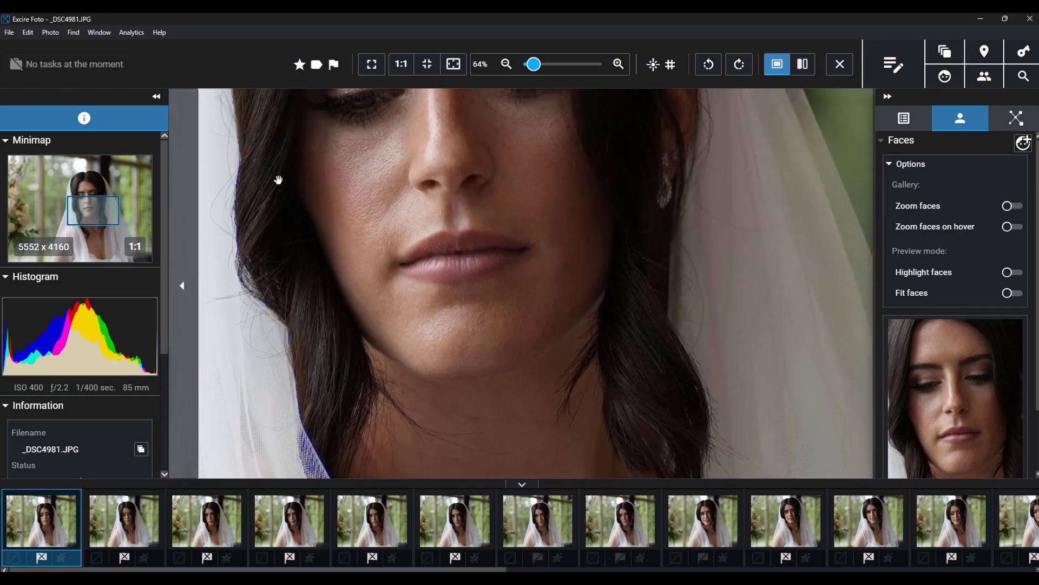
drag(278, 180, 359, 327)
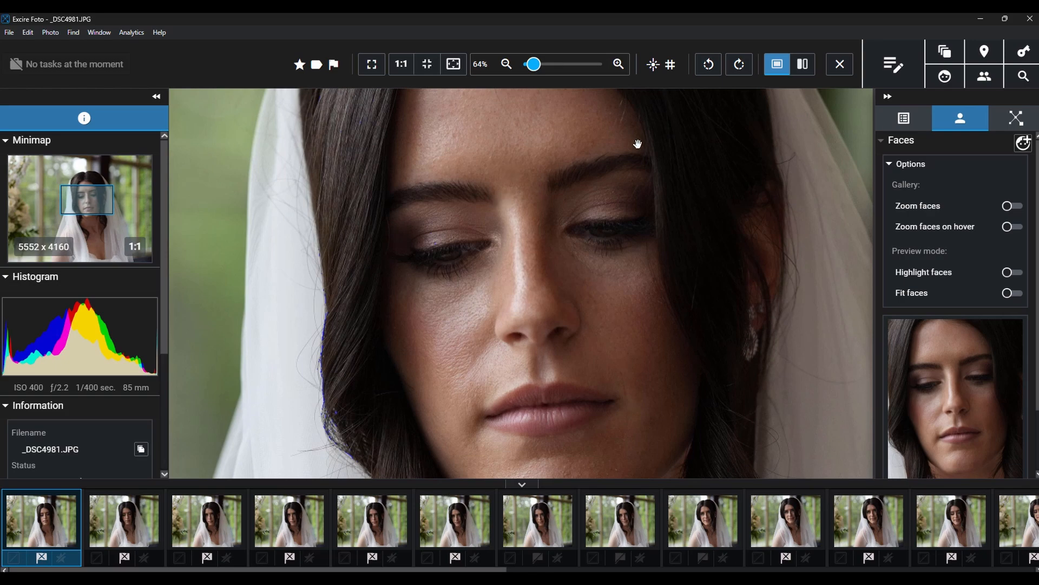
click(428, 66)
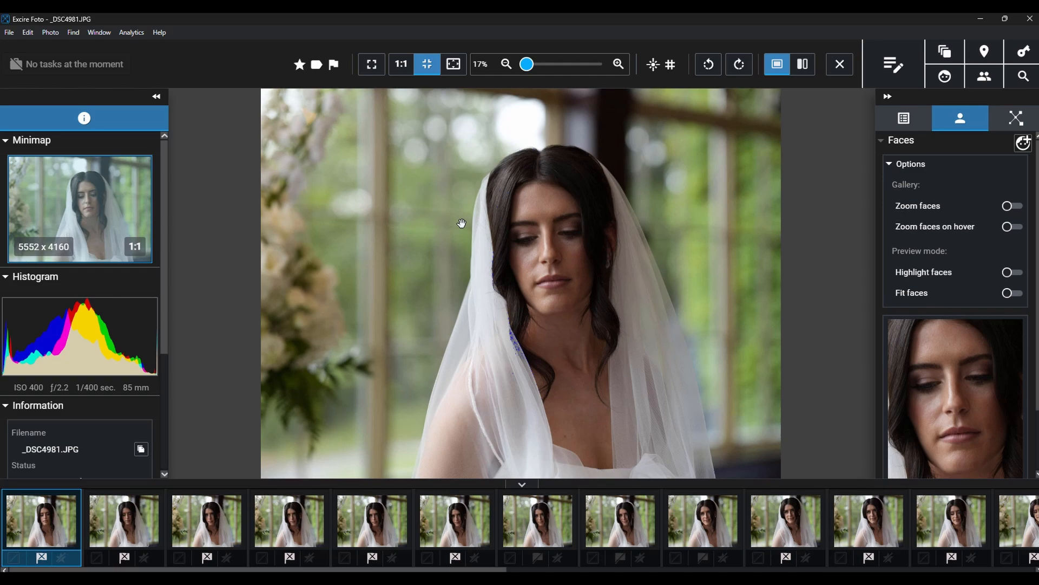
click(841, 65)
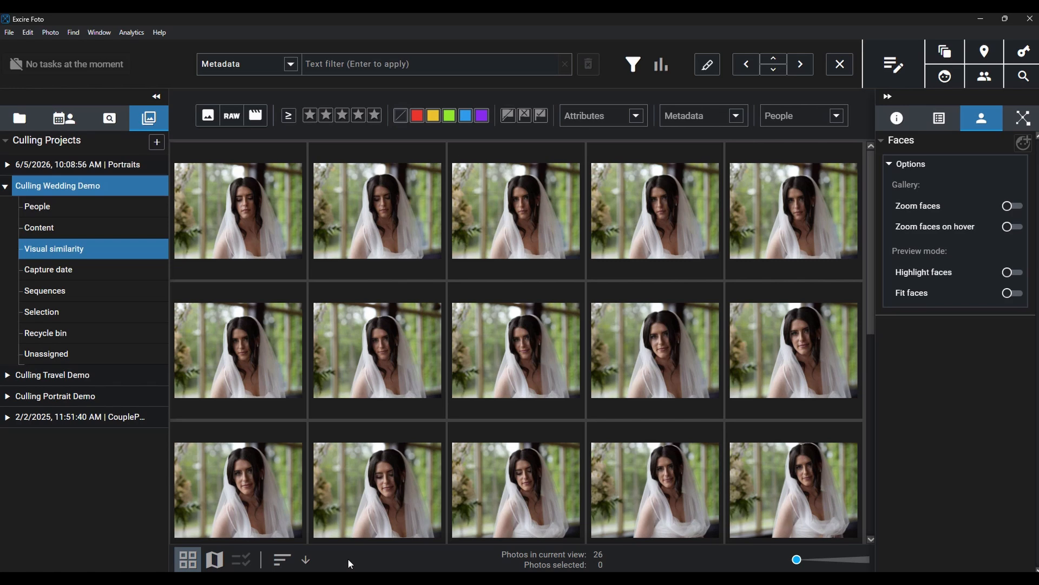
Step: Begin a new culling project and open the profile manager from its culling profile choices
mouse_move(473, 459)
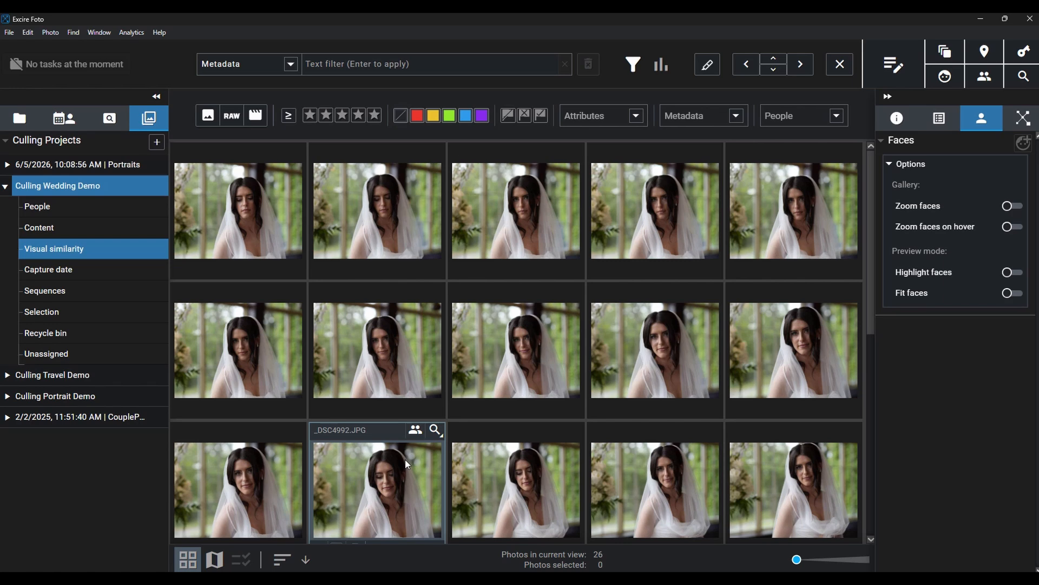
click(157, 143)
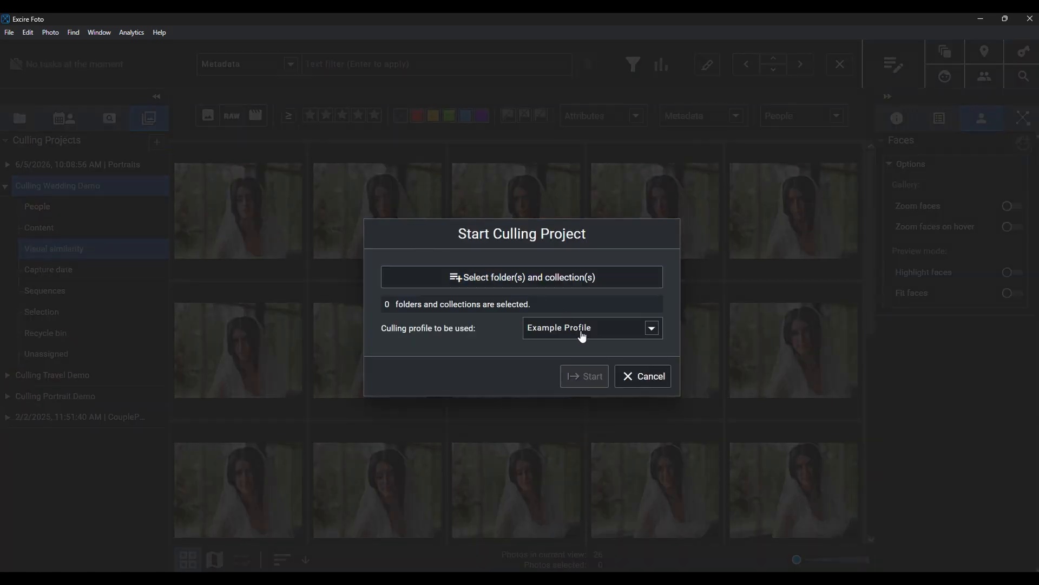
click(582, 334)
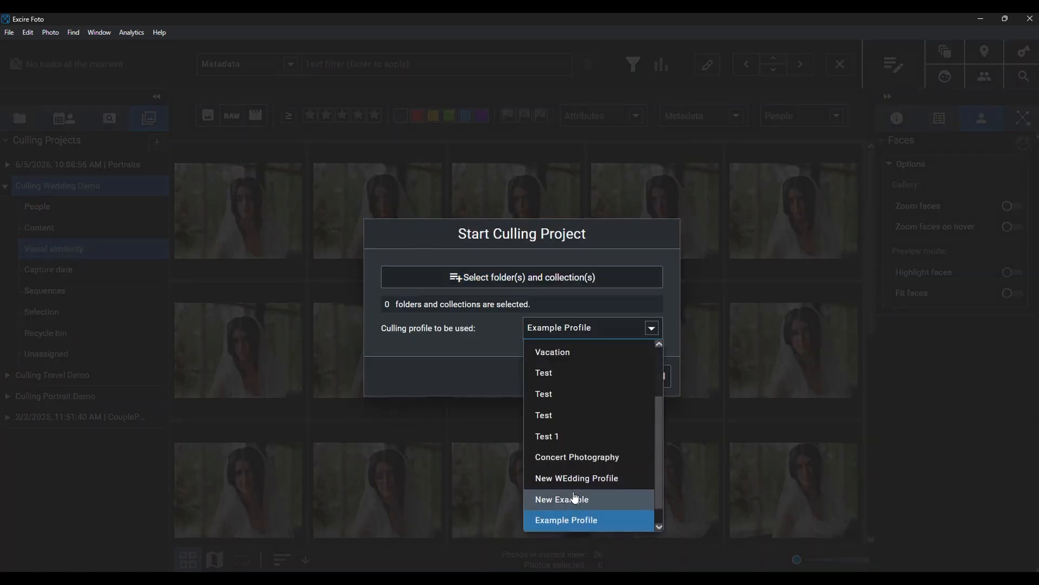
scroll(549, 523, down, 1)
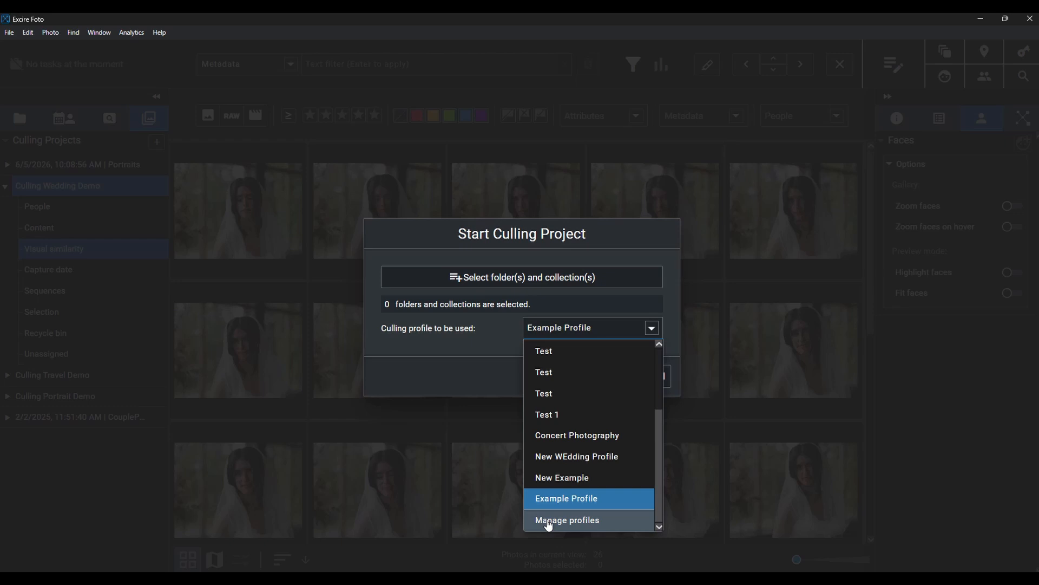
click(548, 523)
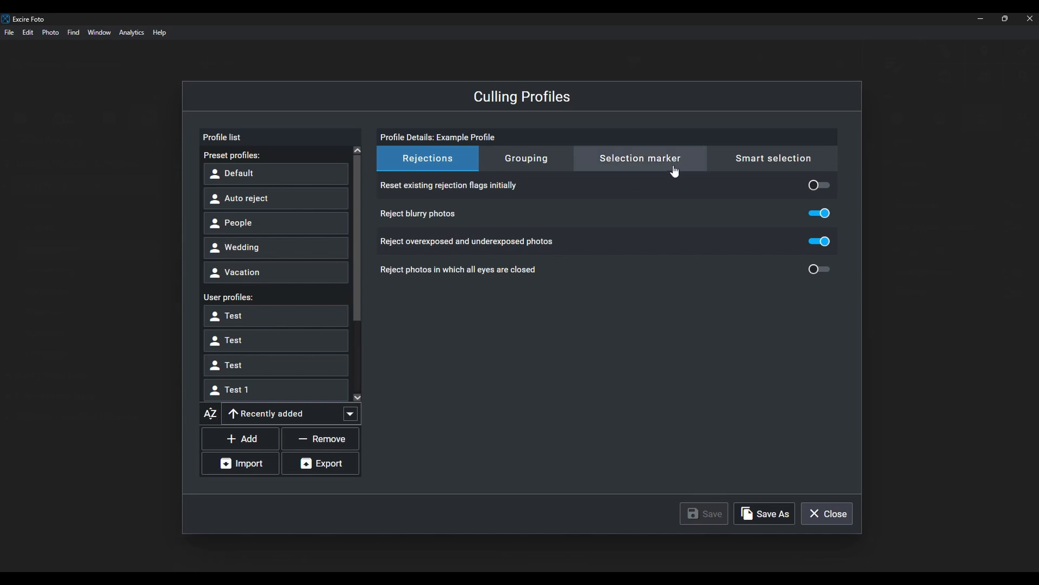
Step: Enable smart selection in Example Profile and set its relevant groupings to Visual similarity
click(739, 171)
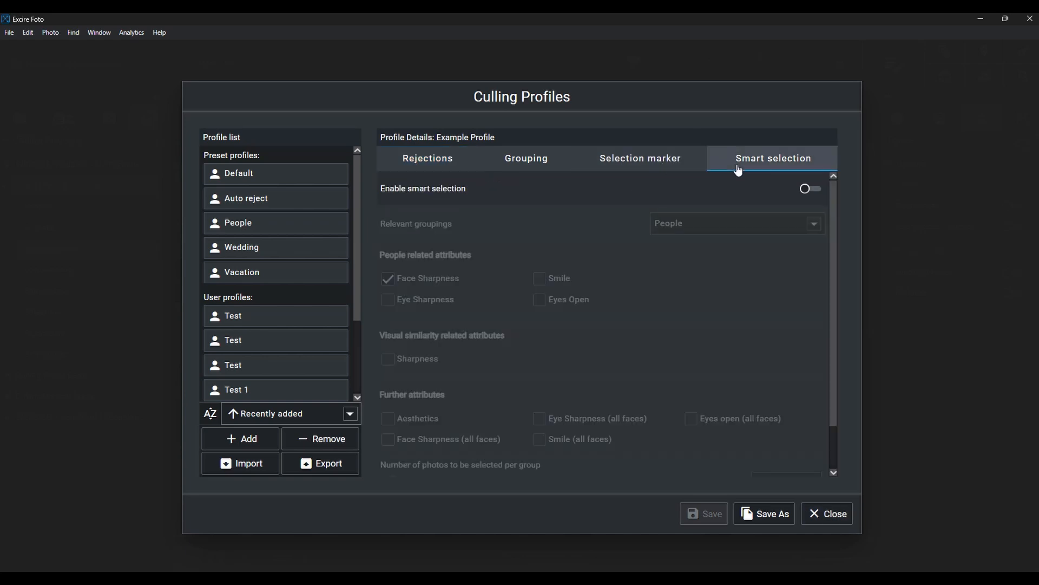
click(810, 192)
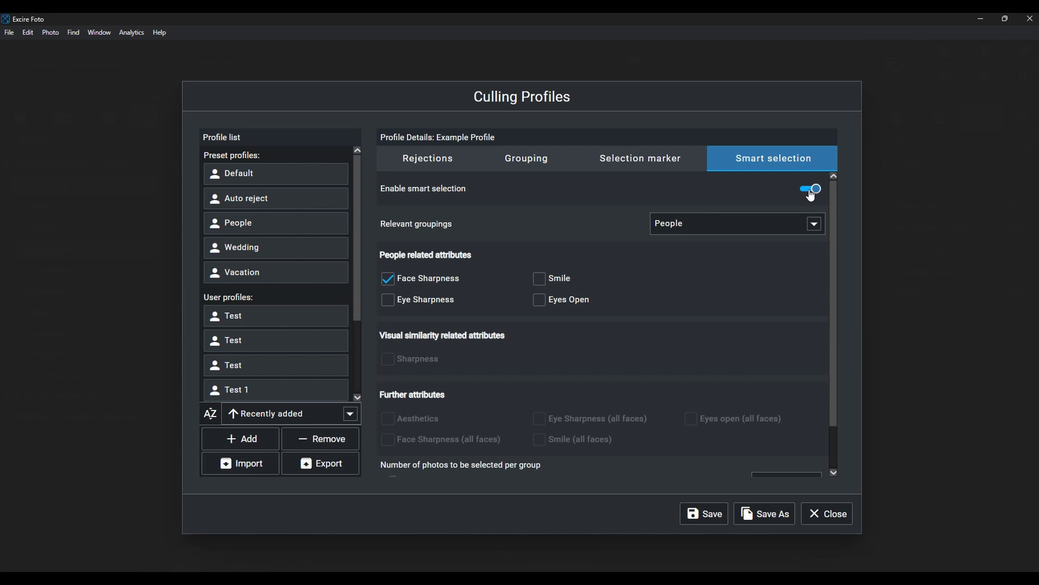
click(797, 231)
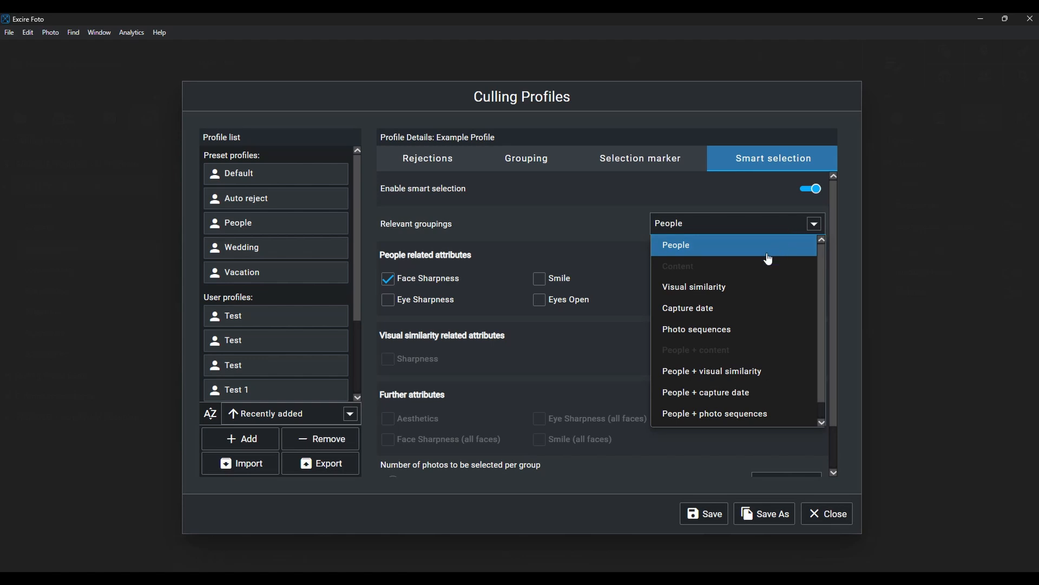
click(740, 289)
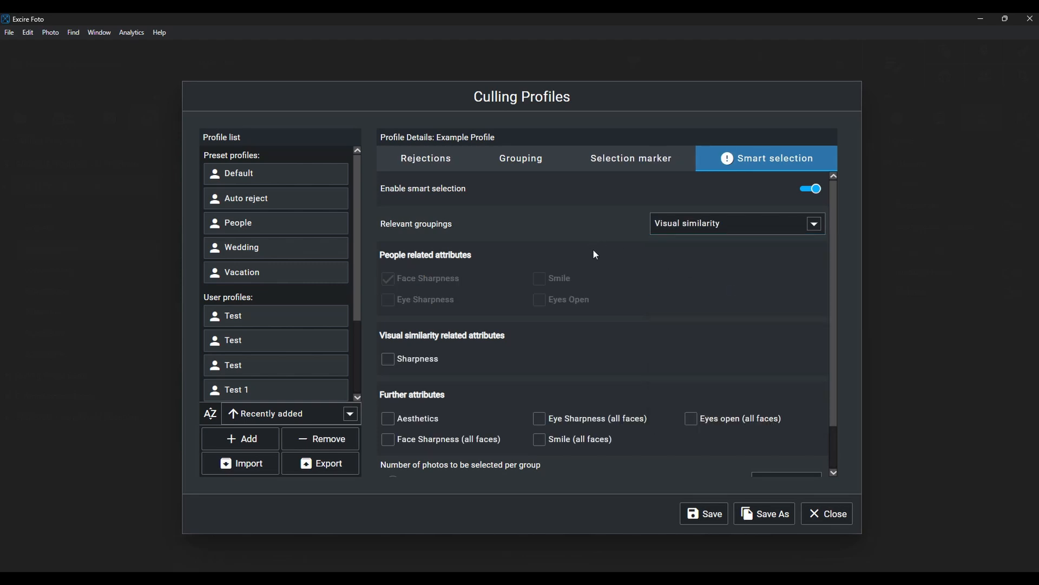
Step: Include Aesthetics, Sharpness and Eyes open (all faces) as smart selection attributes for the visual similarity grouping
scroll(596, 254, down, 1)
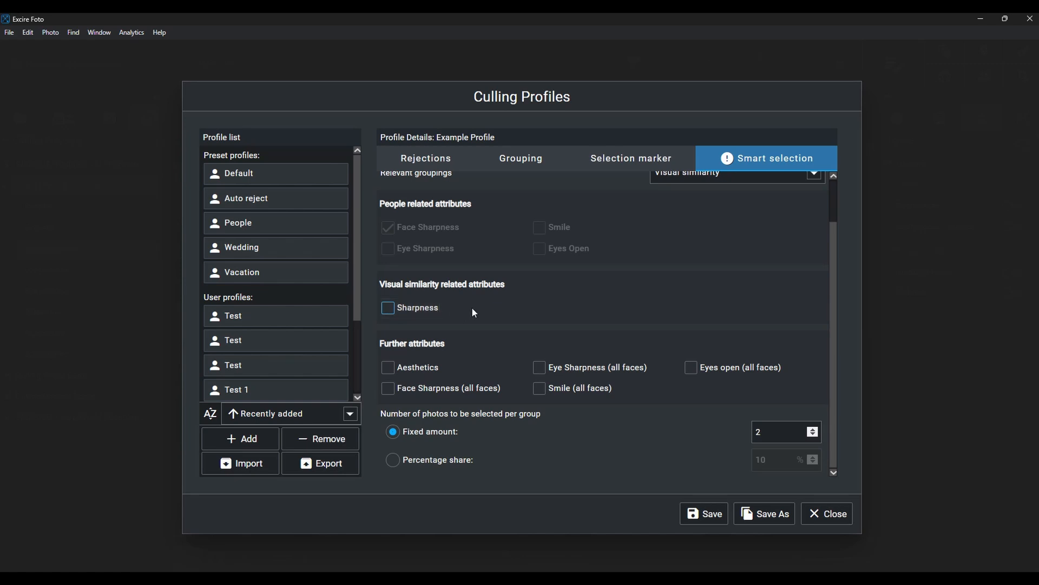
scroll(684, 180, up, 2)
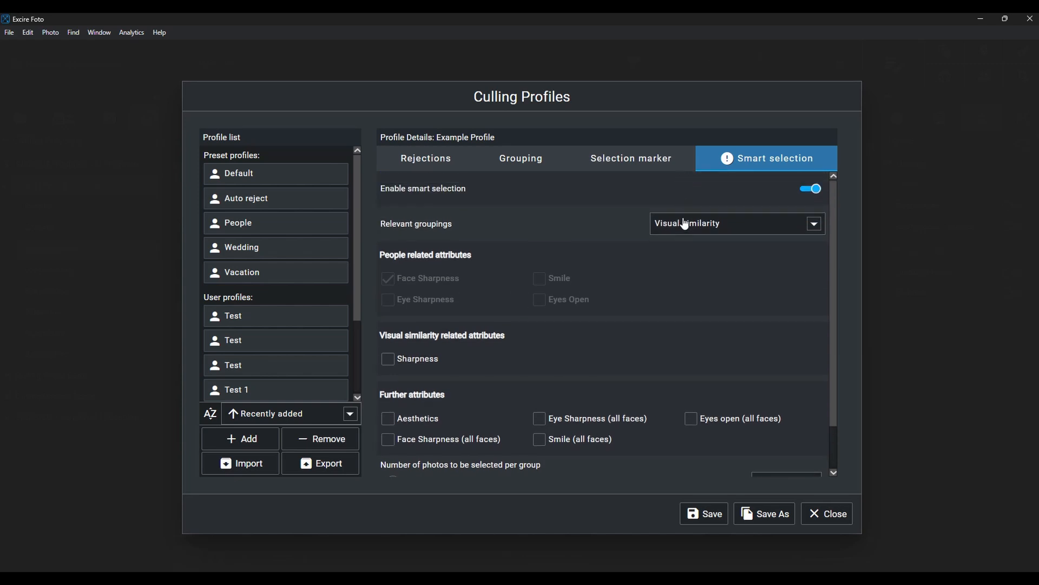
scroll(614, 284, down, 2)
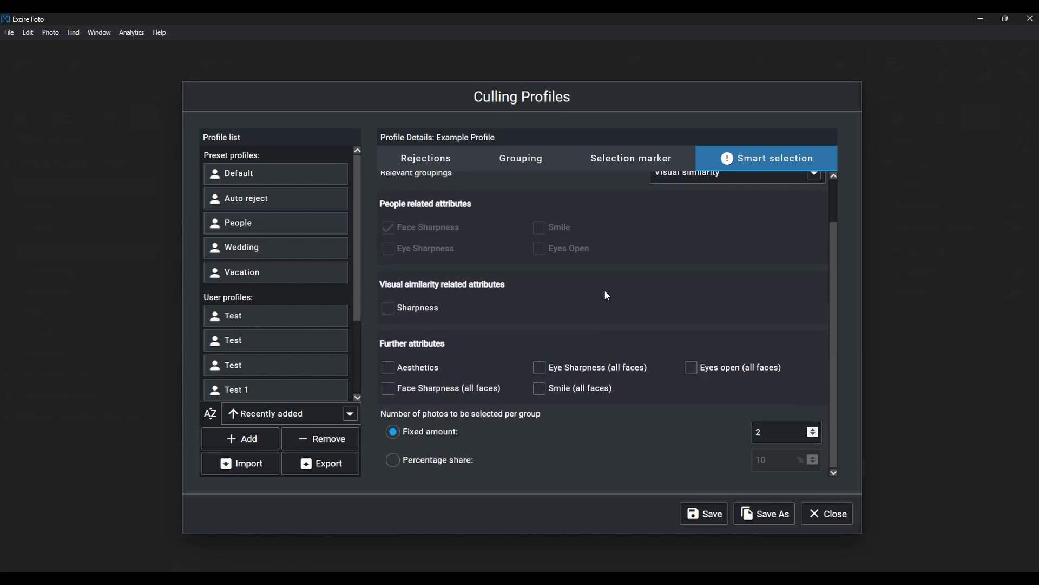
click(388, 369)
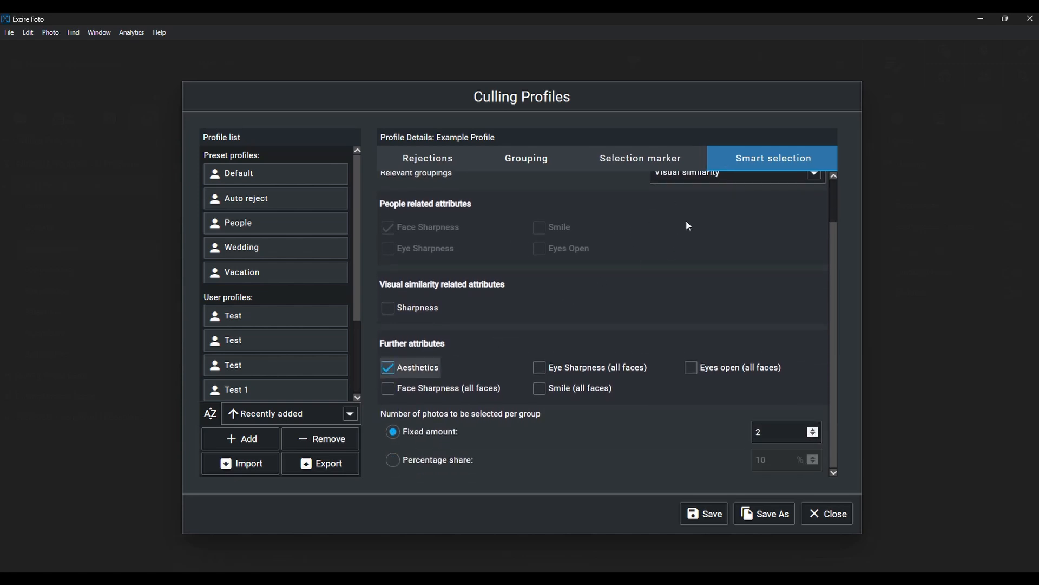
scroll(685, 227, up, 2)
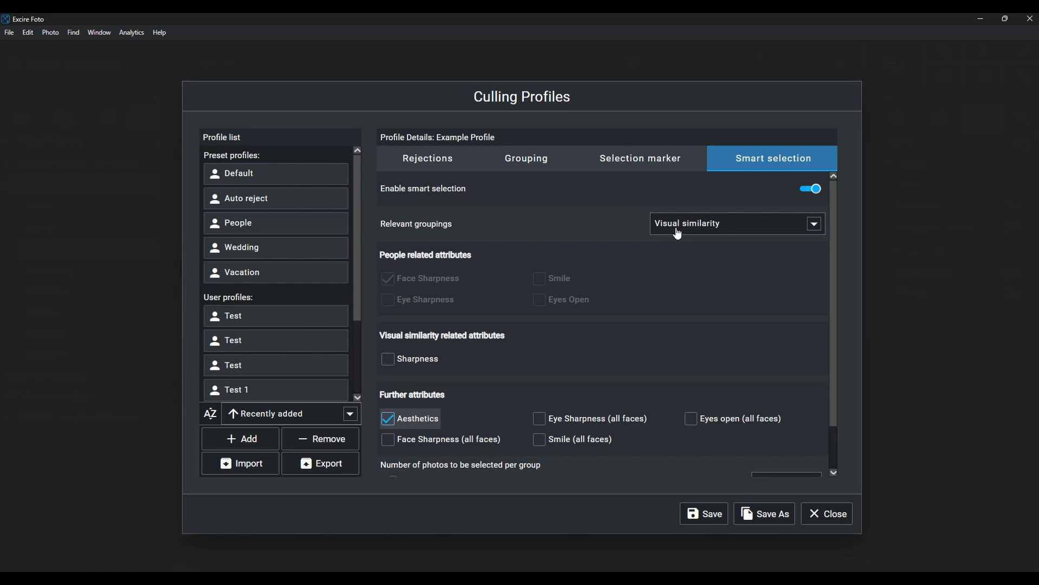
scroll(574, 292, down, 2)
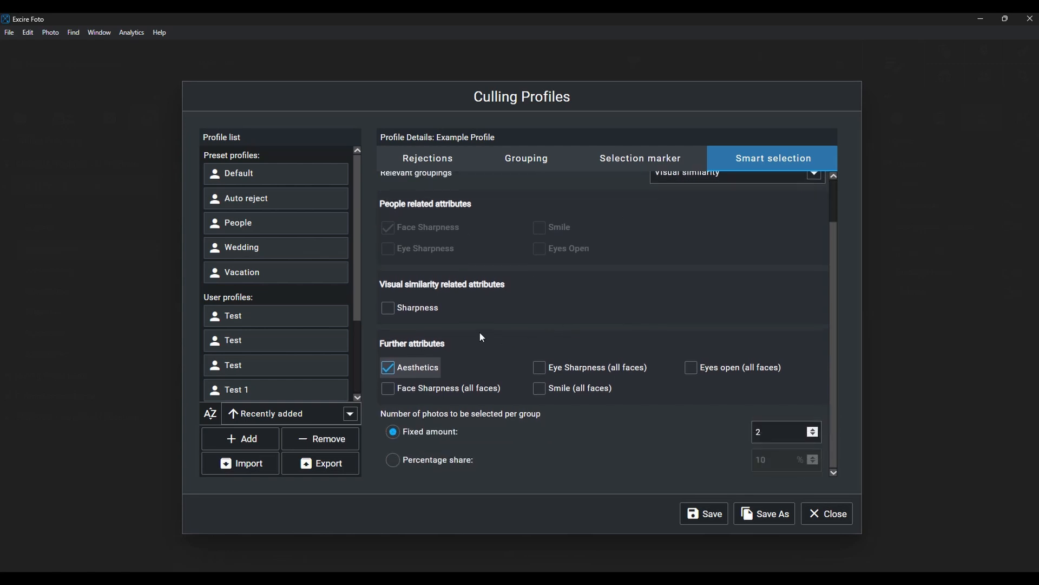
click(389, 309)
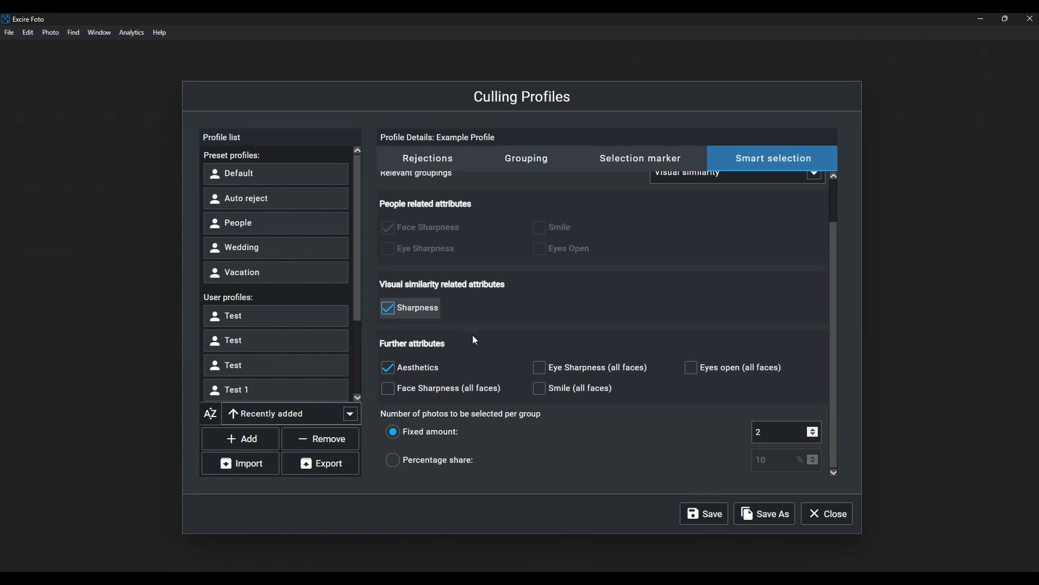
click(696, 374)
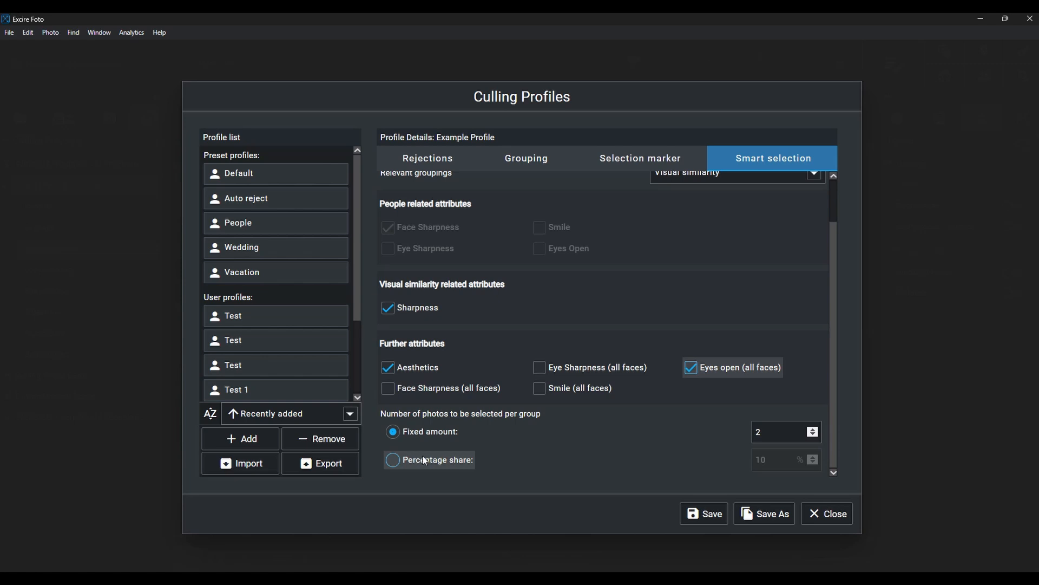
Step: Save the smart selection changes to Example Profile and close the profile manager
click(707, 514)
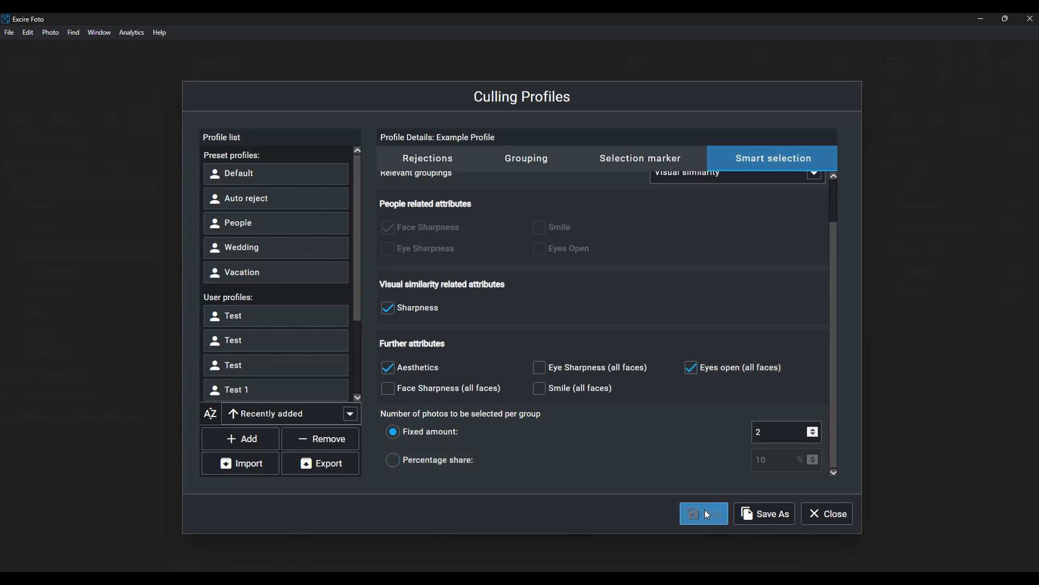
click(806, 517)
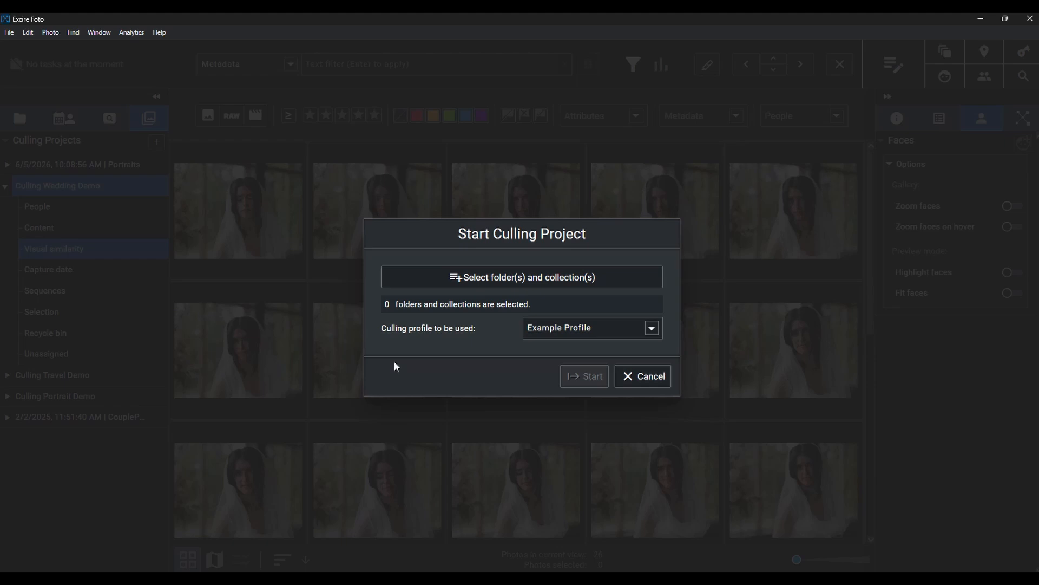
Step: Reopen Example Profile's details to check its selection marker settings, close them and cancel the new culling project
click(629, 331)
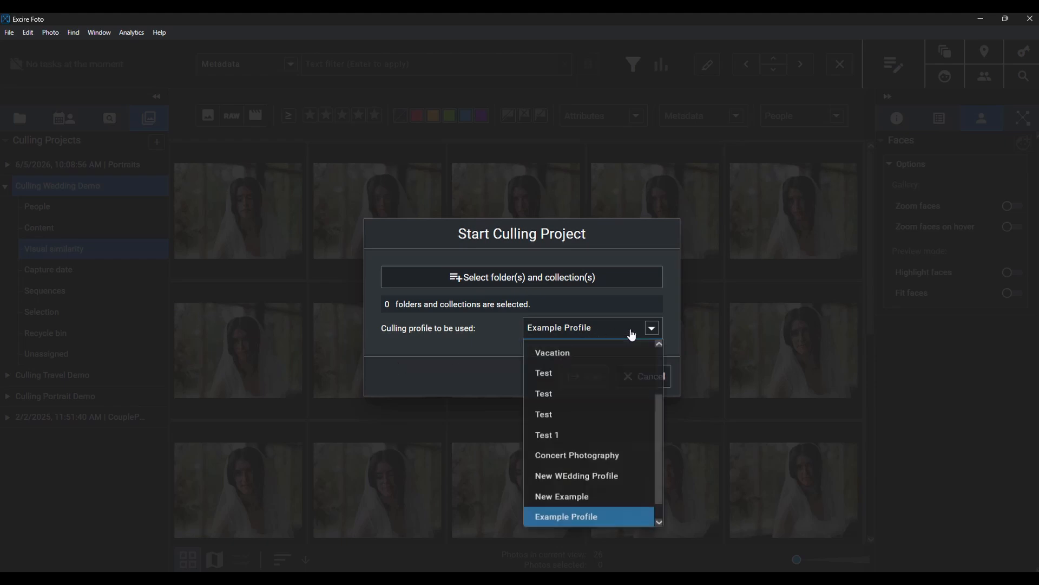
click(570, 521)
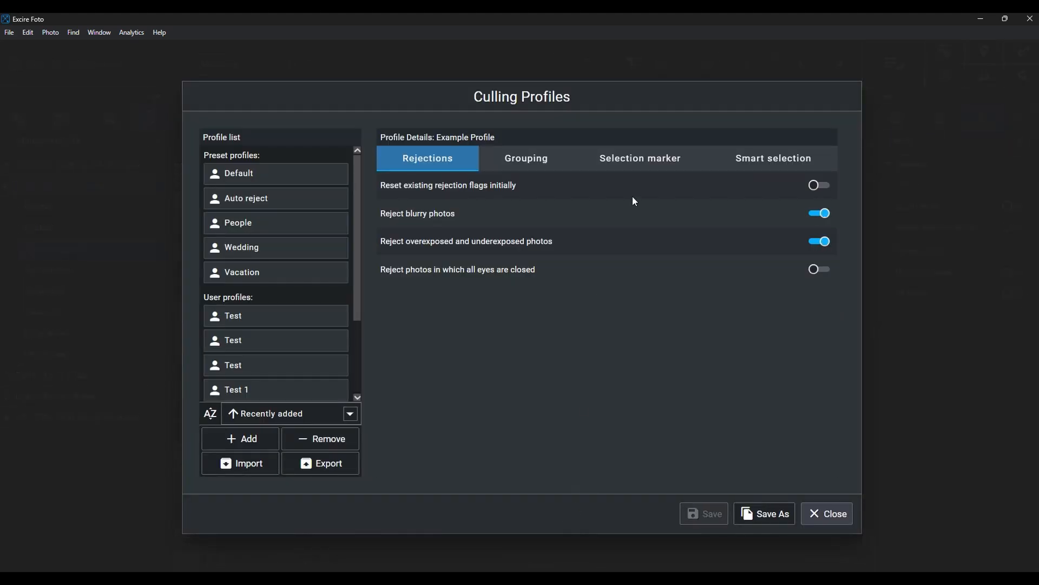
click(632, 161)
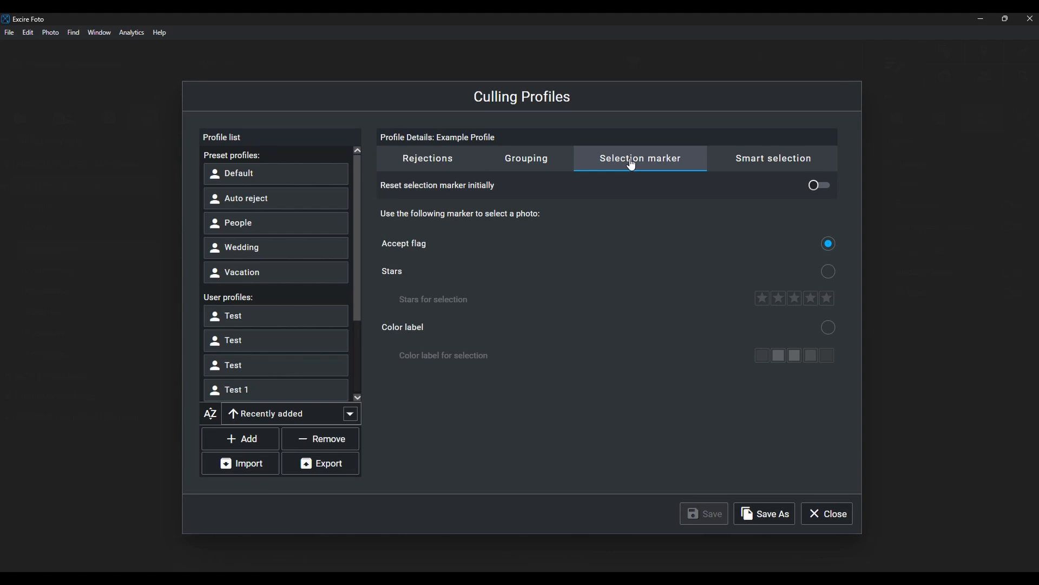
click(846, 519)
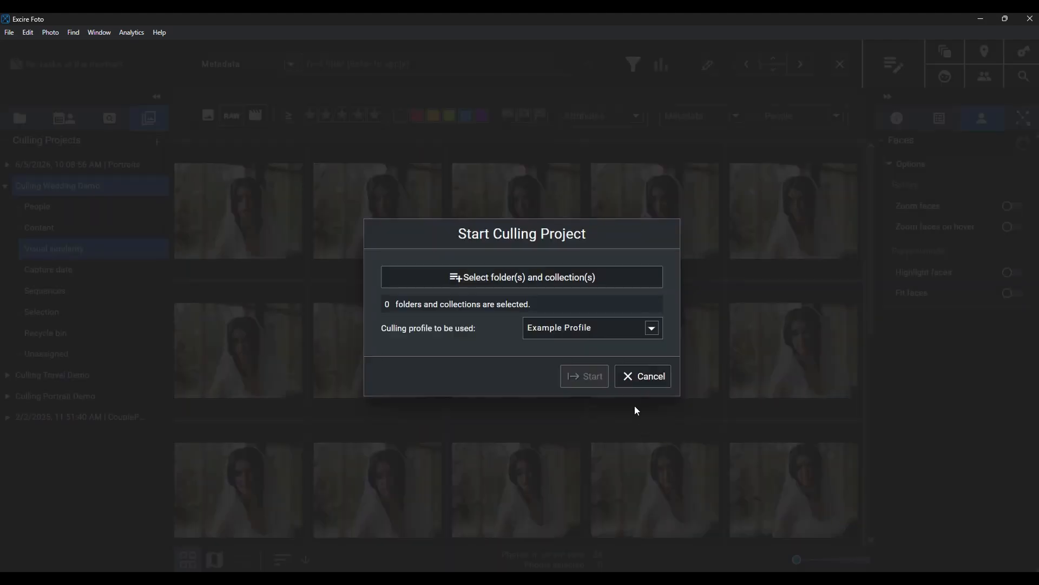
click(641, 376)
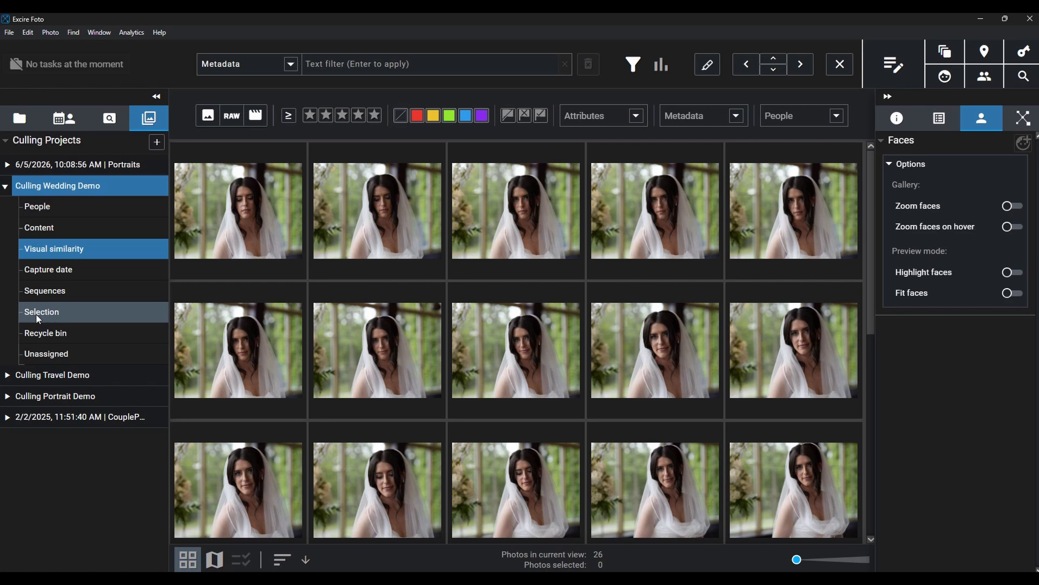
Step: Open the smart selection settings for the existing Culling Wedding Demo project
right_click(103, 189)
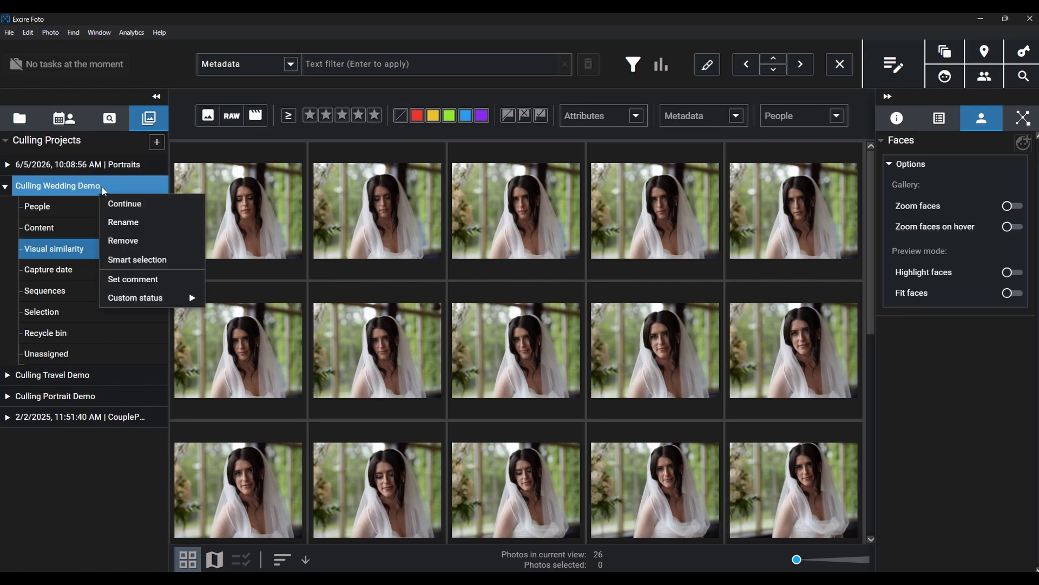
click(144, 262)
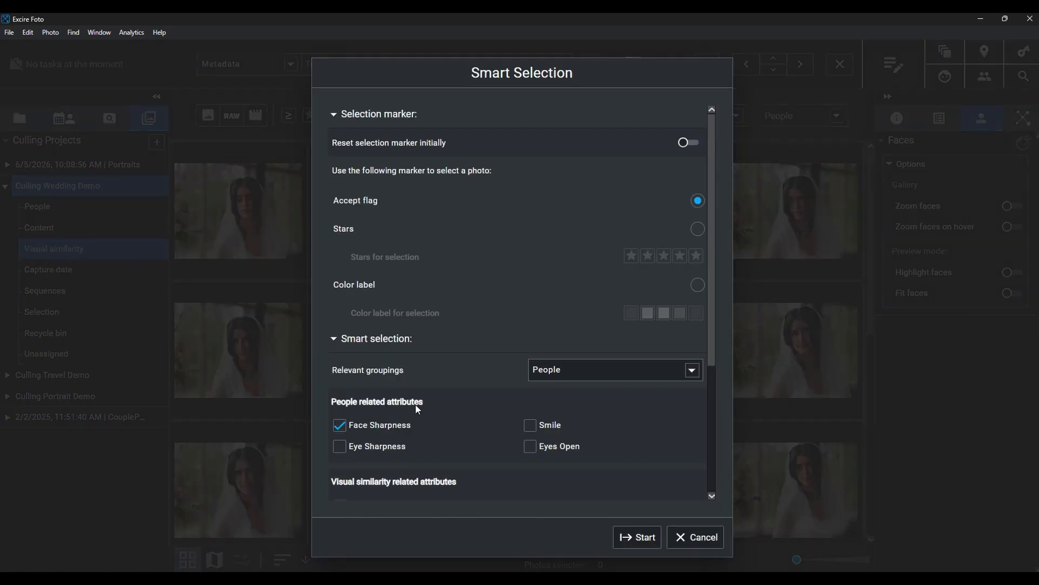